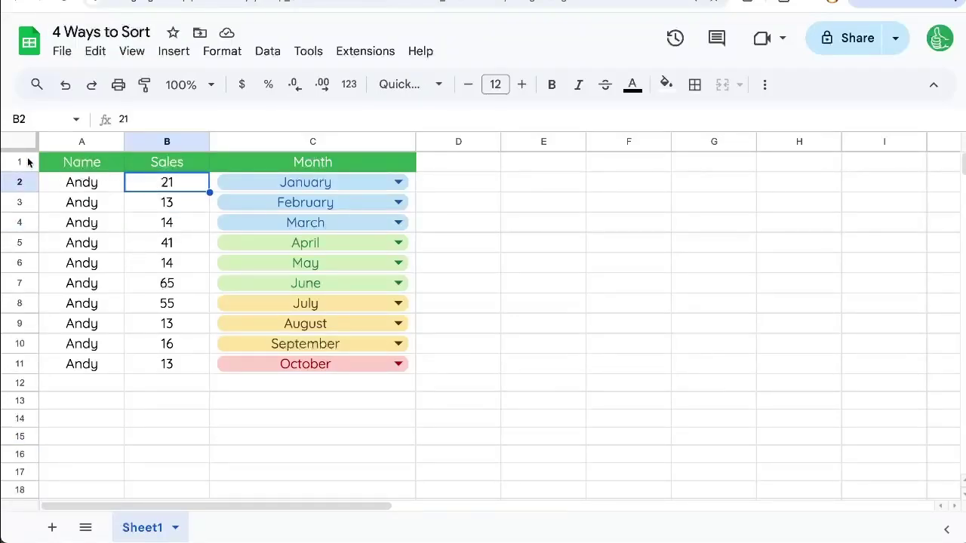
- Freeze the Name, Sales, Month header row
{"action": "left_click", "coordinate": [78, 175]}
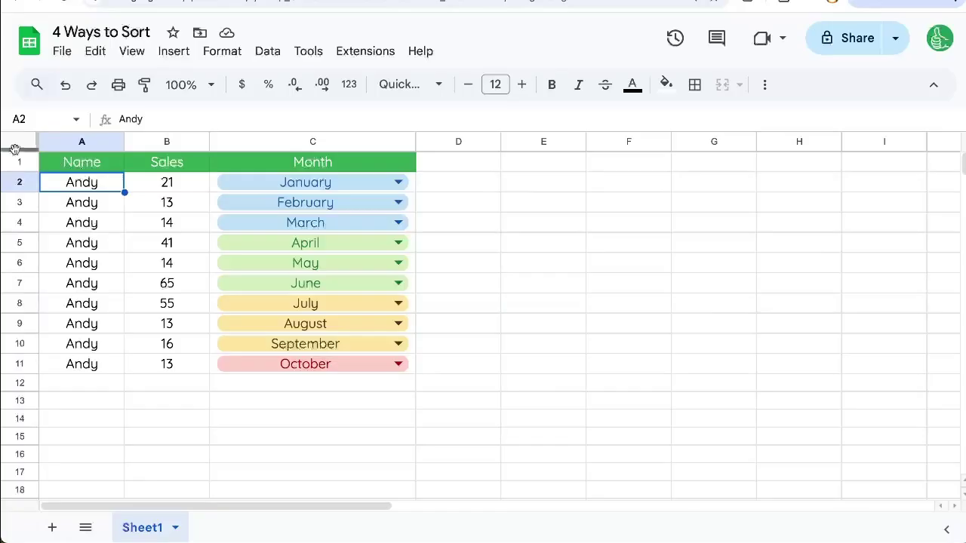
{"action": "left_click_drag", "start_coordinate": [14, 148], "coordinate": [19, 181]}
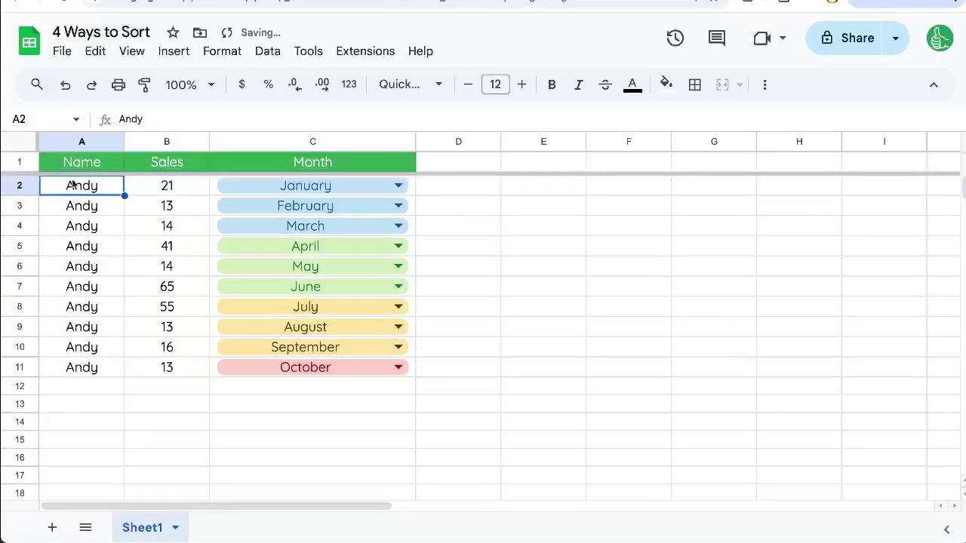
{"action": "left_click", "coordinate": [164, 160]}
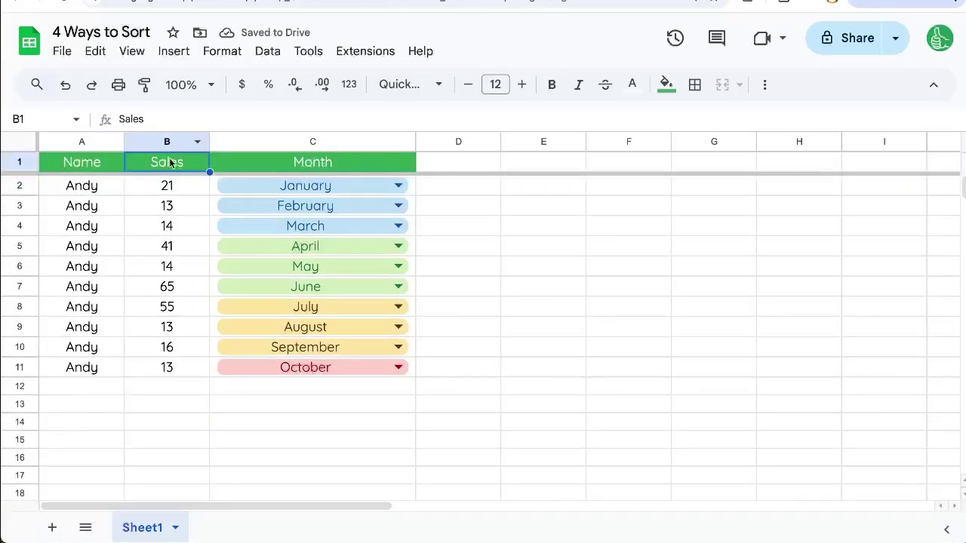
- Sort the sheet by Sales Z to A, highest first
{"action": "left_click_drag", "start_coordinate": [166, 186], "coordinate": [174, 367]}
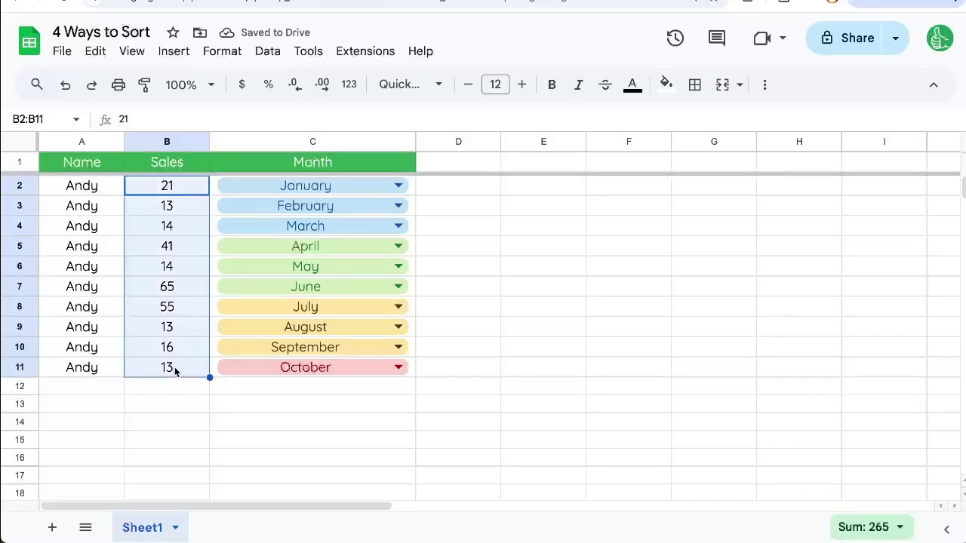
{"action": "left_click", "coordinate": [198, 142]}
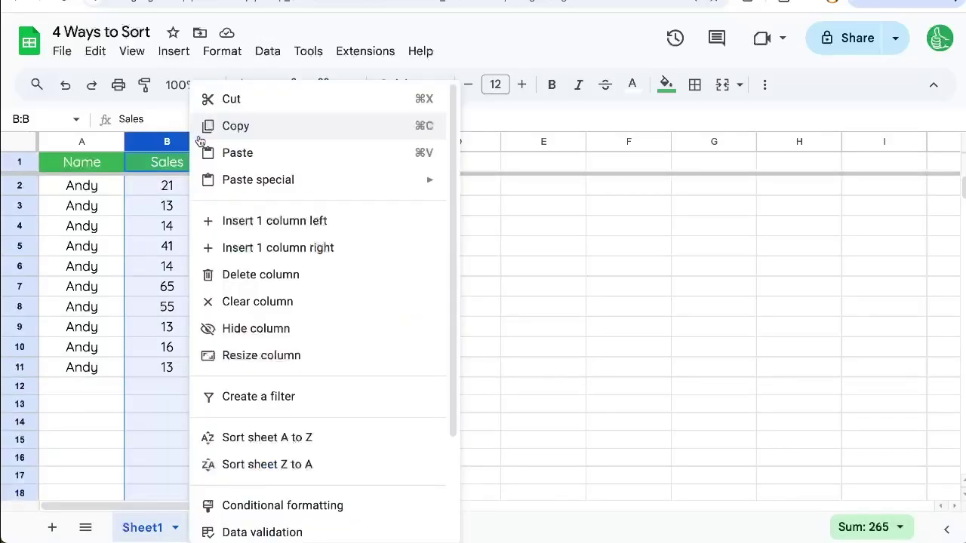
{"action": "left_click", "coordinate": [268, 465]}
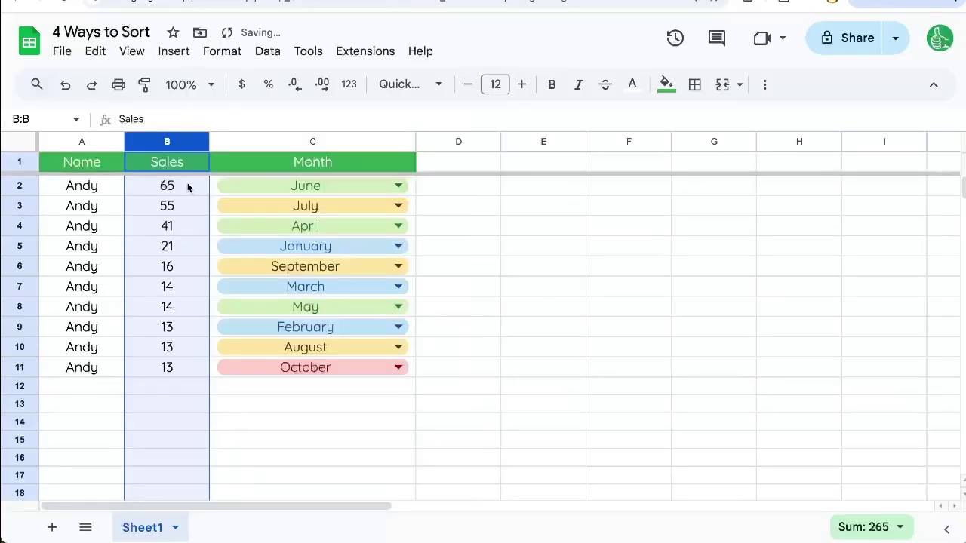
- Undo the Sales sort, restoring the January–October row order
{"action": "left_click_drag", "start_coordinate": [188, 187], "coordinate": [180, 365]}
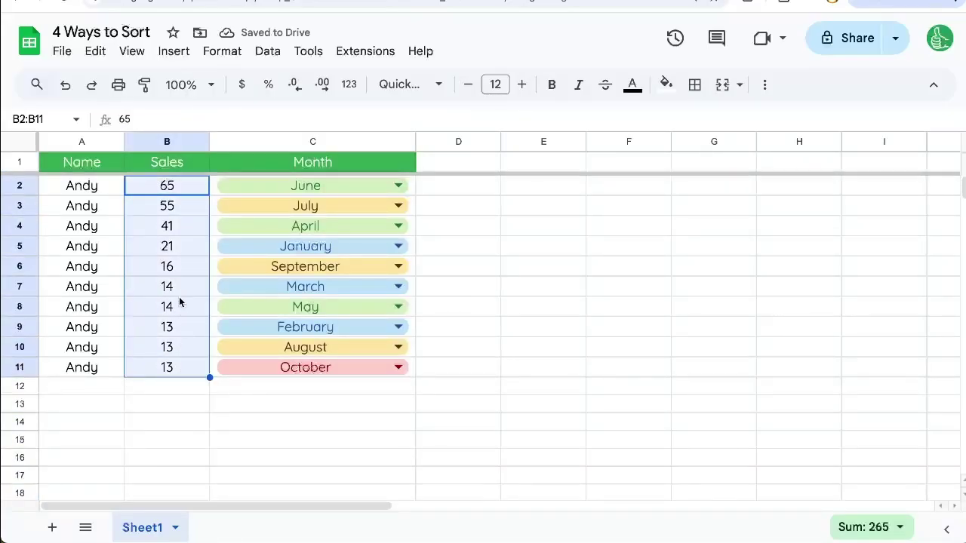
{"action": "left_click", "coordinate": [98, 388]}
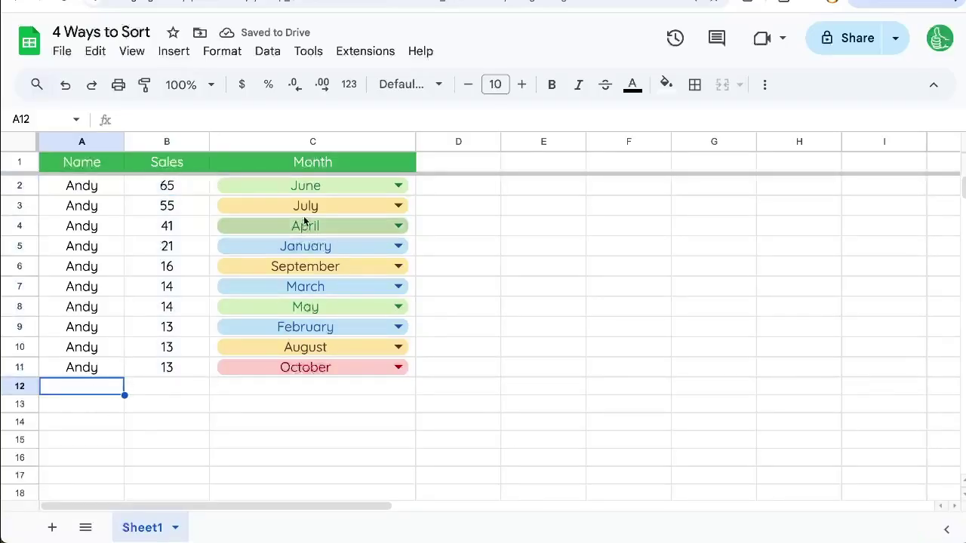
{"action": "key", "text": "ctrl+z"}
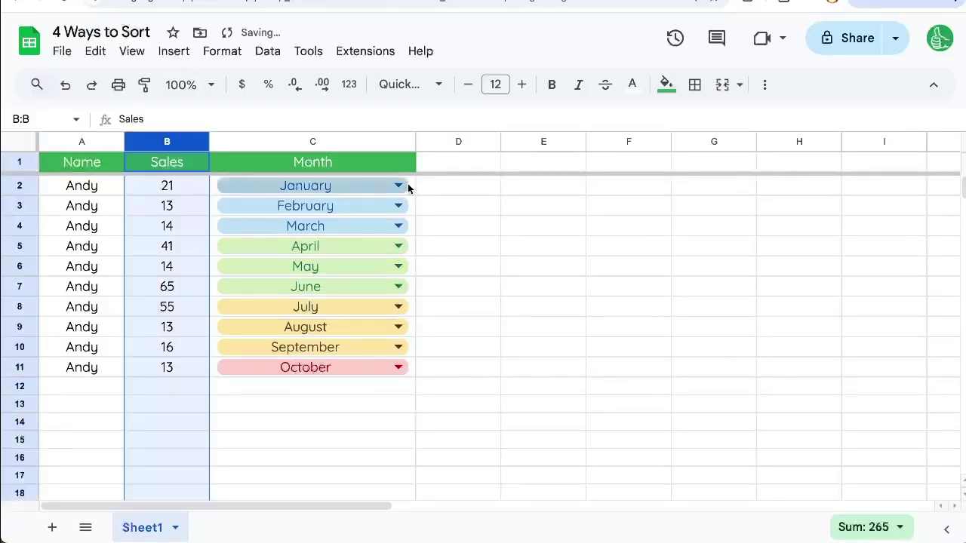
{"action": "left_click_drag", "start_coordinate": [408, 183], "coordinate": [394, 347]}
{"action": "key", "text": "Escape"}
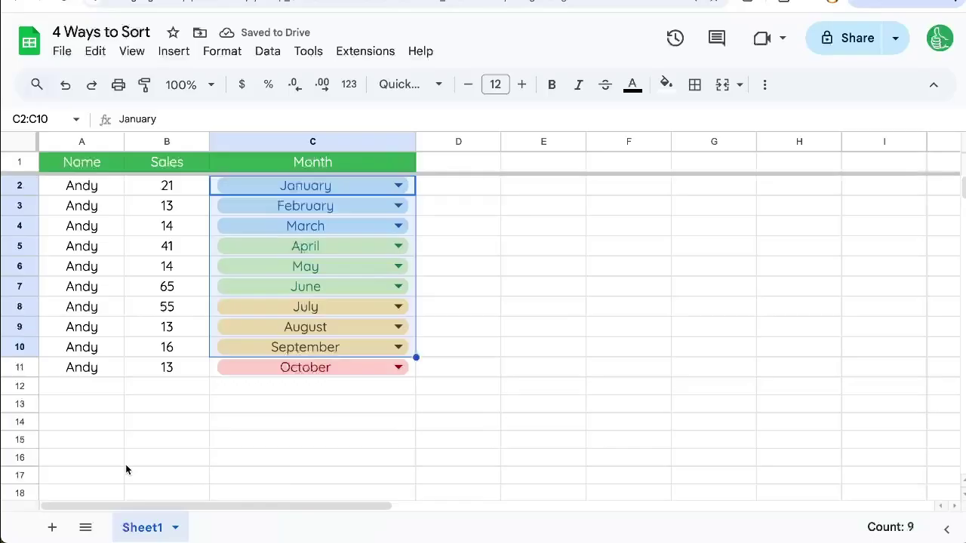
{"action": "left_click_drag", "start_coordinate": [179, 187], "coordinate": [172, 365]}
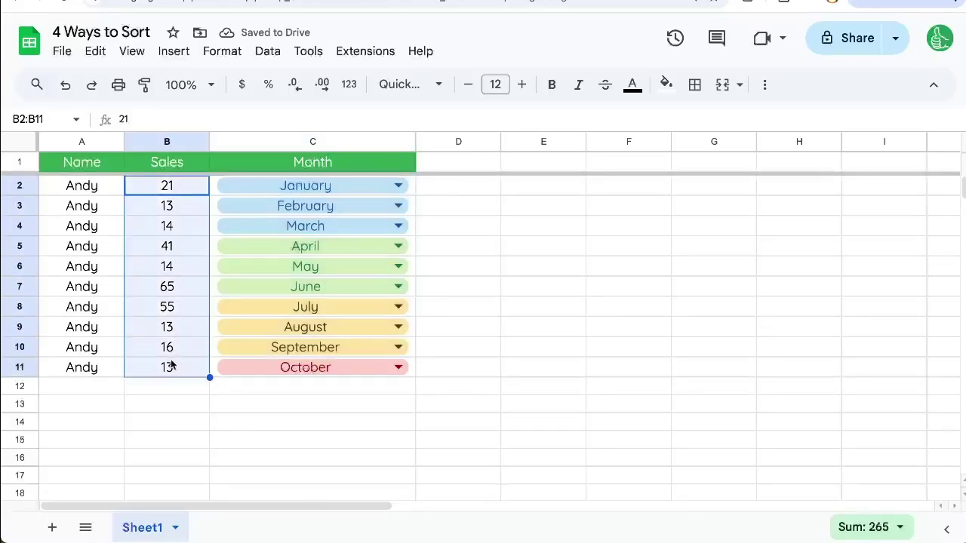
- Add a new sheet named SORTED
{"action": "left_click", "coordinate": [52, 528]}
{"action": "double_click", "coordinate": [226, 528]}
{"action": "type", "text": "SORTED"}
{"action": "key", "text": "Return"}
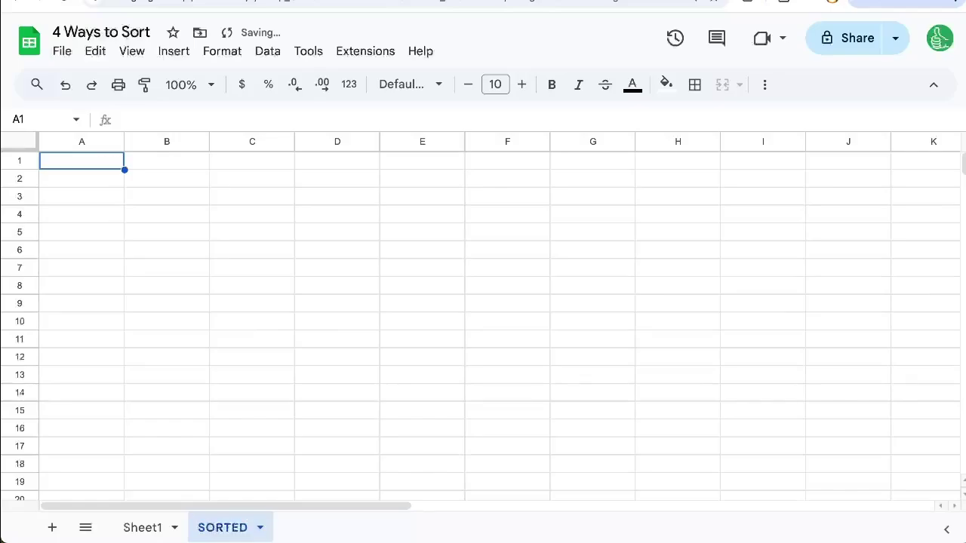
- Copy all of Sheet1 and paste it at A1 of SORTED
{"action": "left_click", "coordinate": [136, 528]}
{"action": "left_click", "coordinate": [14, 144]}
{"action": "key", "text": "ctrl+c"}
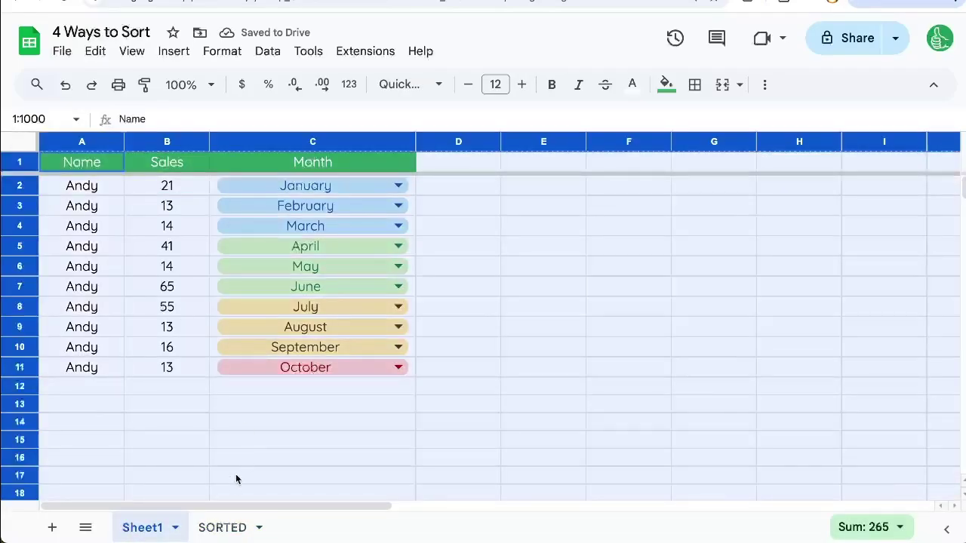
{"action": "left_click", "coordinate": [223, 527]}
{"action": "left_click", "coordinate": [72, 142]}
{"action": "left_click", "coordinate": [66, 163]}
{"action": "key", "text": "ctrl+v"}
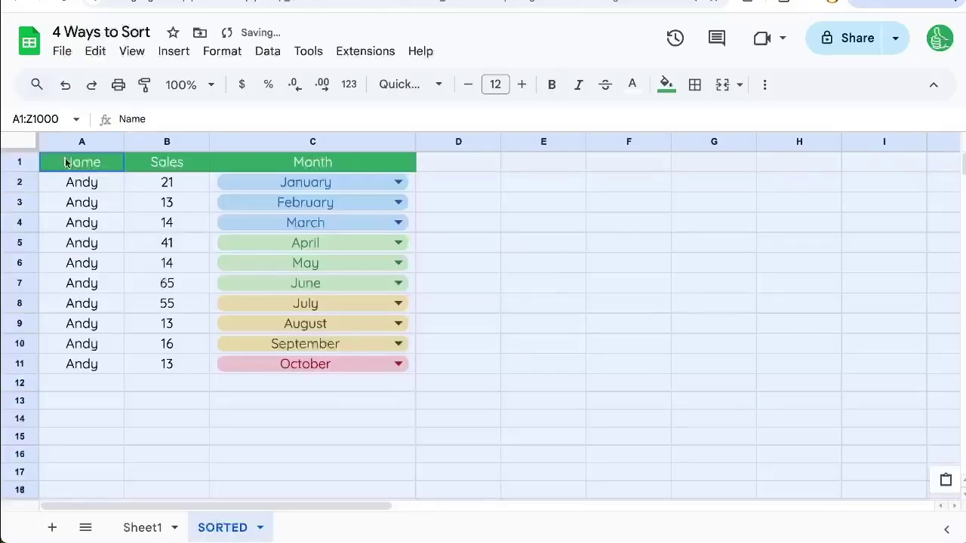
- Clear A2:C11 on SORTED, leaving only the Name, Sales, Month headers
{"action": "left_click_drag", "start_coordinate": [113, 183], "coordinate": [337, 363]}
{"action": "key", "text": "Delete"}
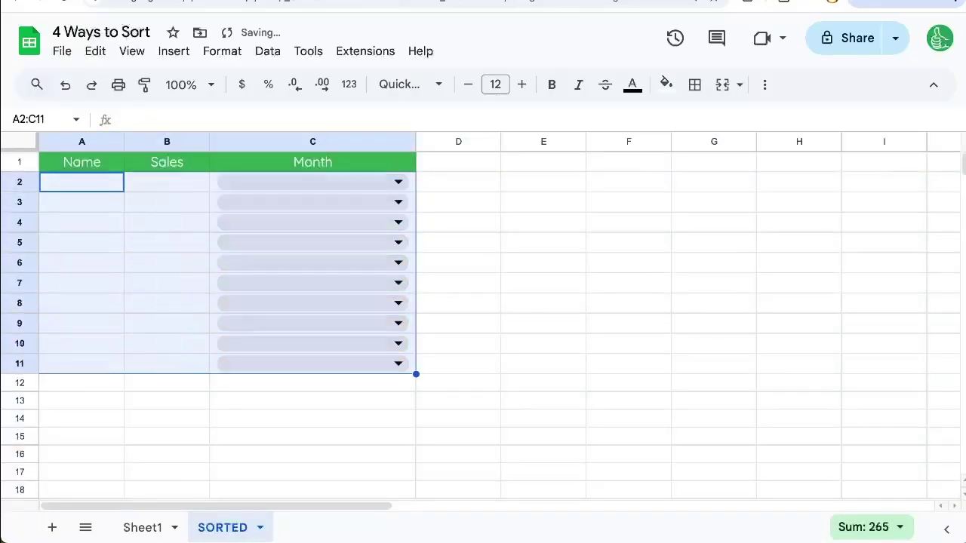
{"action": "left_click", "coordinate": [165, 185]}
{"action": "left_click", "coordinate": [117, 181]}
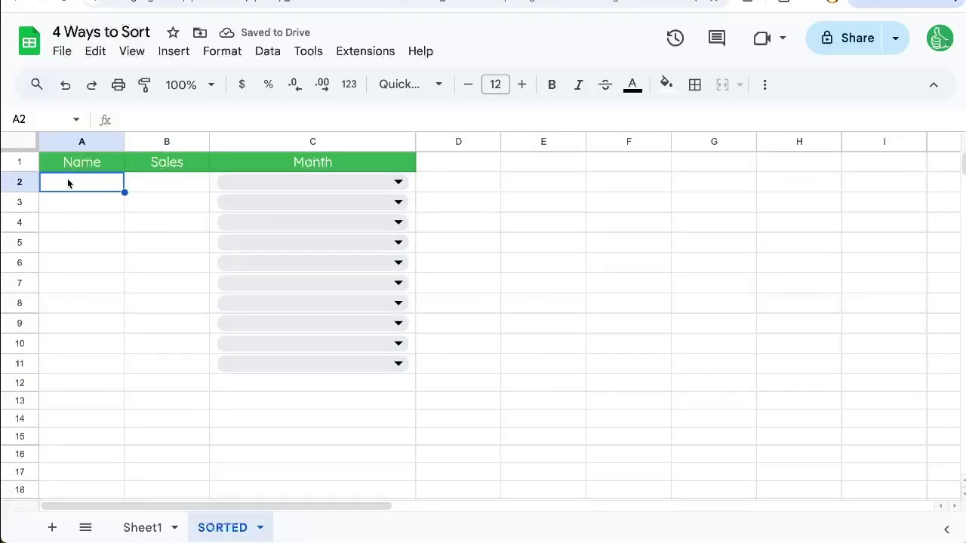
- Enter =SORT(Sheet1!A2:C,2,FALSE) in SORTED!A2, listing rows by Sales from 65 down
{"action": "type", "text": "=SORT("}
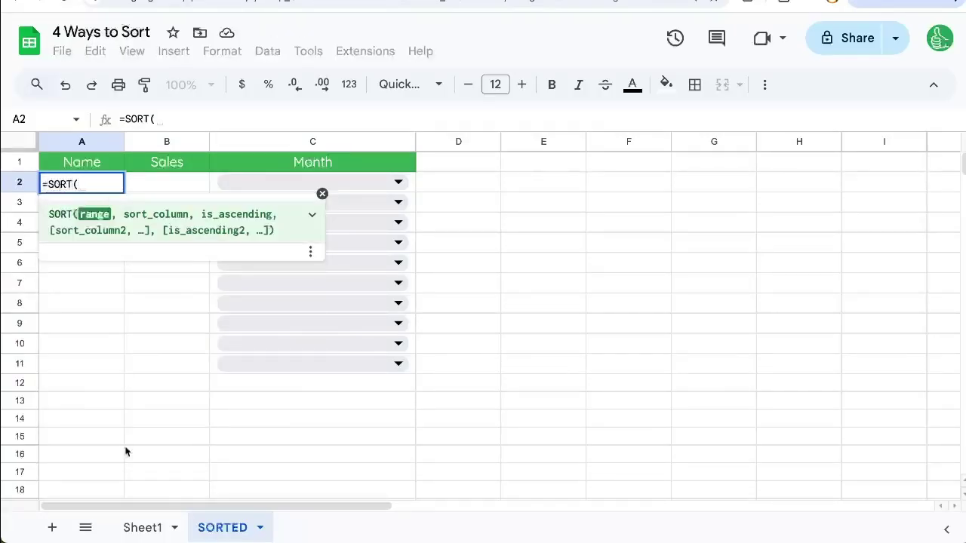
{"action": "left_click", "coordinate": [142, 528]}
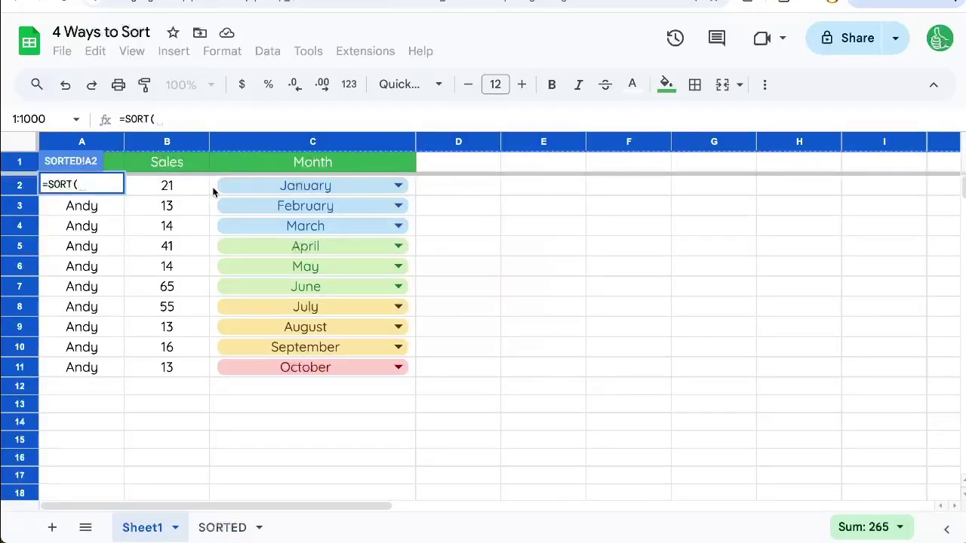
{"action": "left_click_drag", "start_coordinate": [214, 189], "coordinate": [74, 368]}
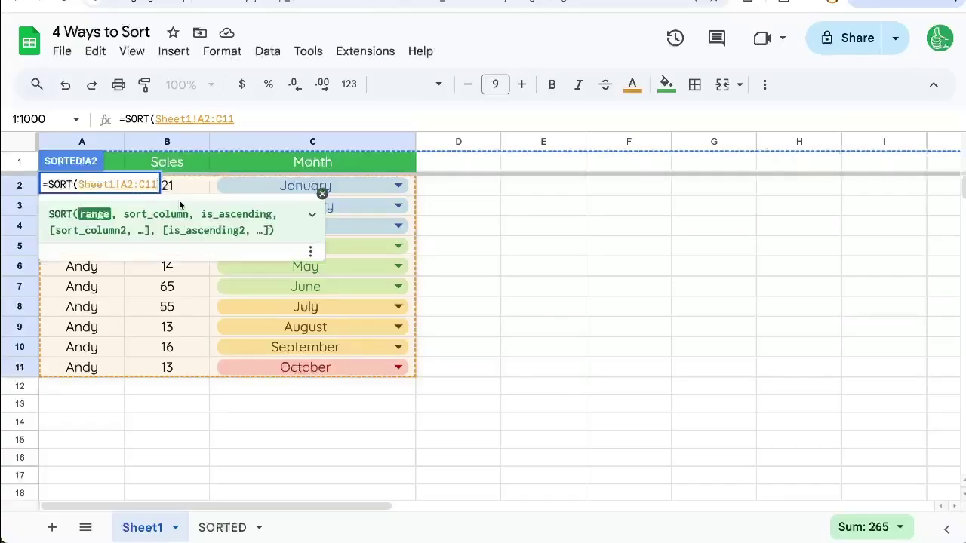
{"action": "key", "text": "BackSpace"}
{"action": "key", "text": "BackSpace"}
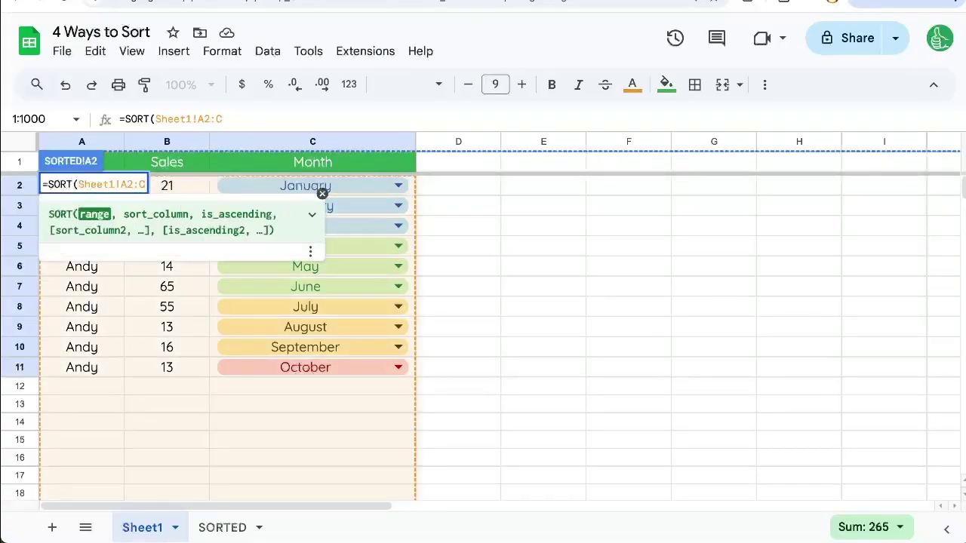
{"action": "type", "text": ","}
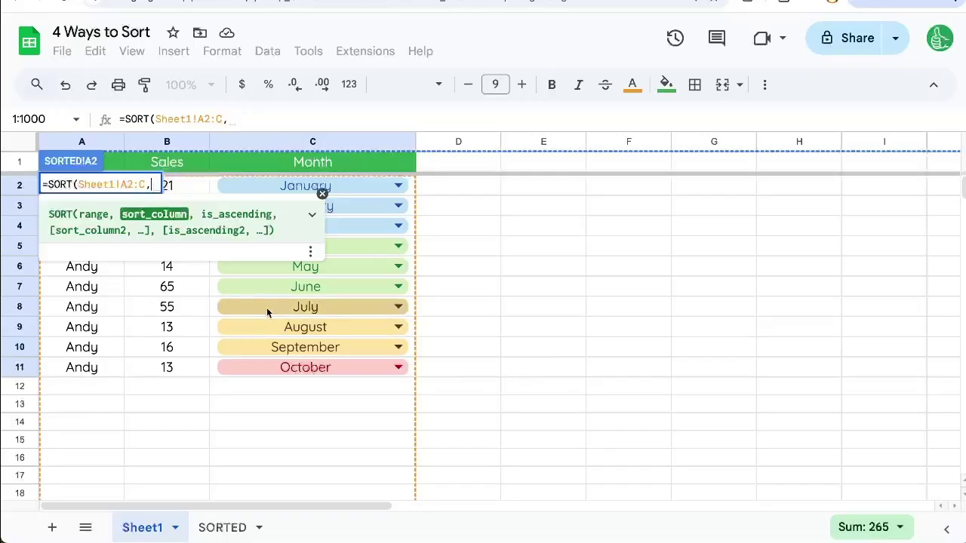
{"action": "type", "text": " 2,"}
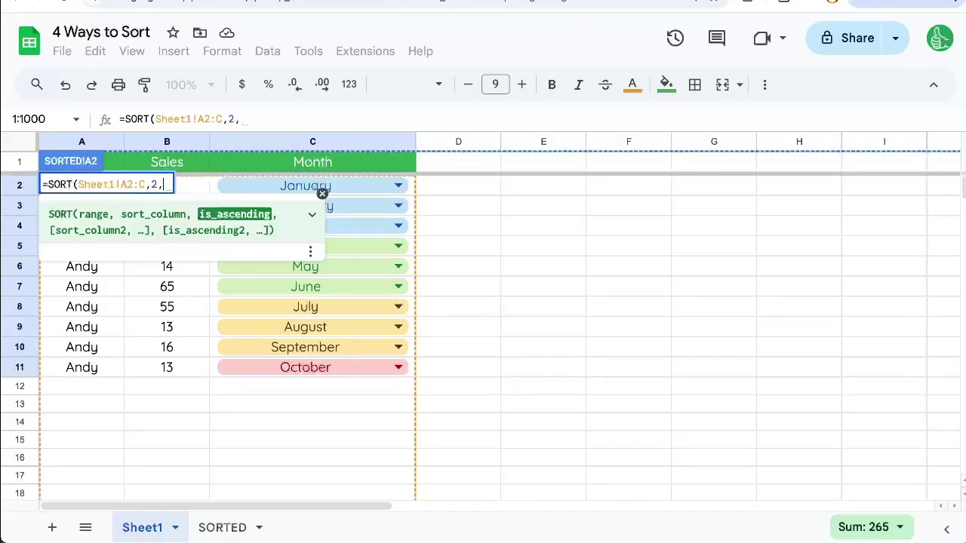
{"action": "type", "text": "FALSE"}
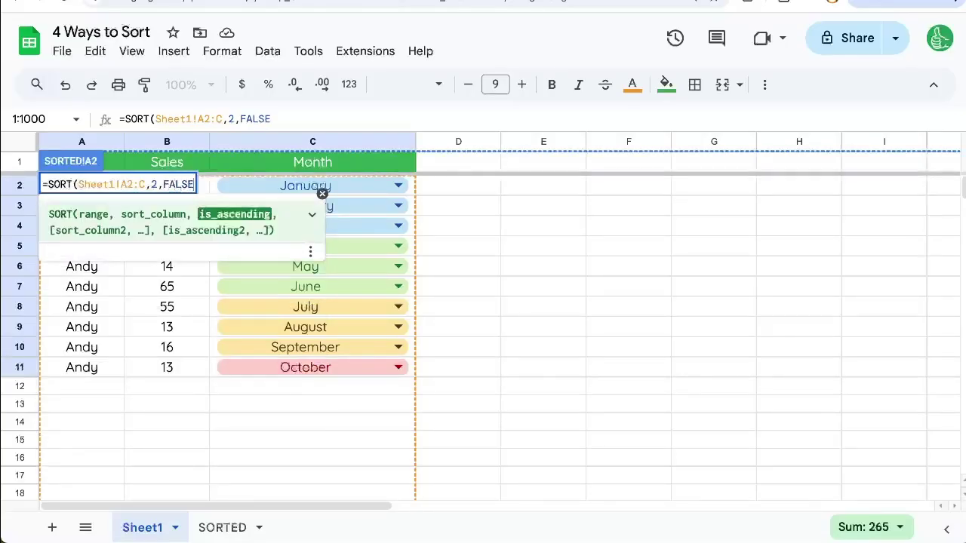
{"action": "type", "text": ")"}
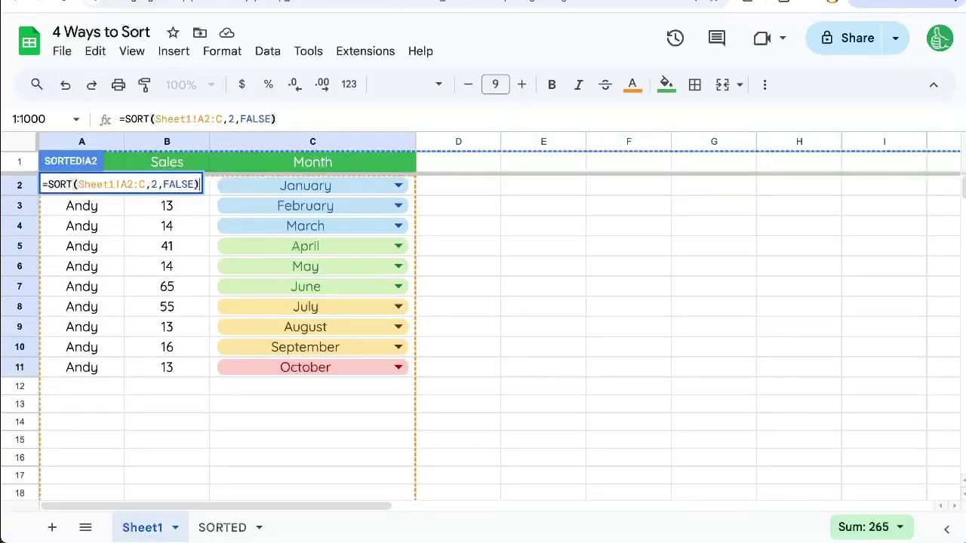
{"action": "key", "text": "Return"}
{"action": "left_click", "coordinate": [172, 189]}
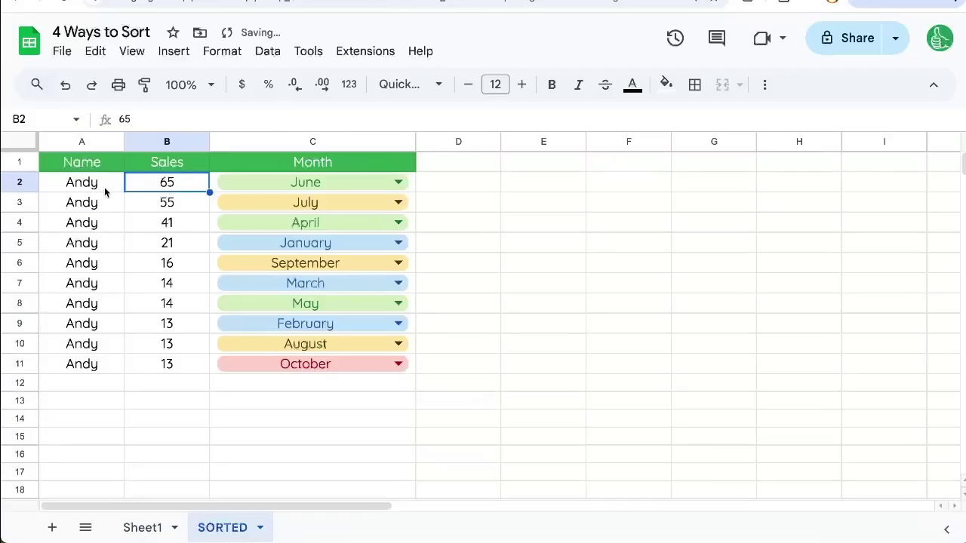
- Add a row 12 on Sheet1 with name Andy and Sales 99
{"action": "left_click_drag", "start_coordinate": [104, 187], "coordinate": [292, 377]}
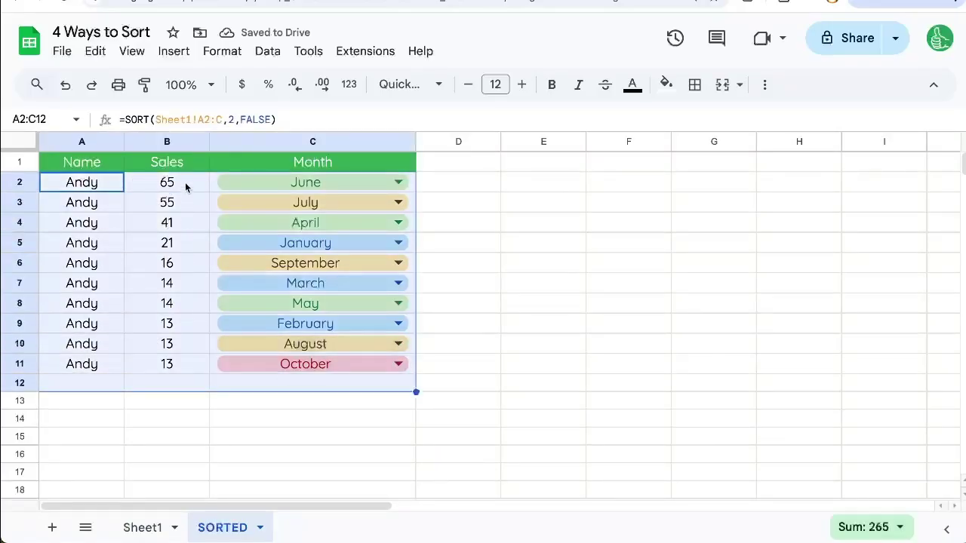
{"action": "left_click", "coordinate": [143, 528]}
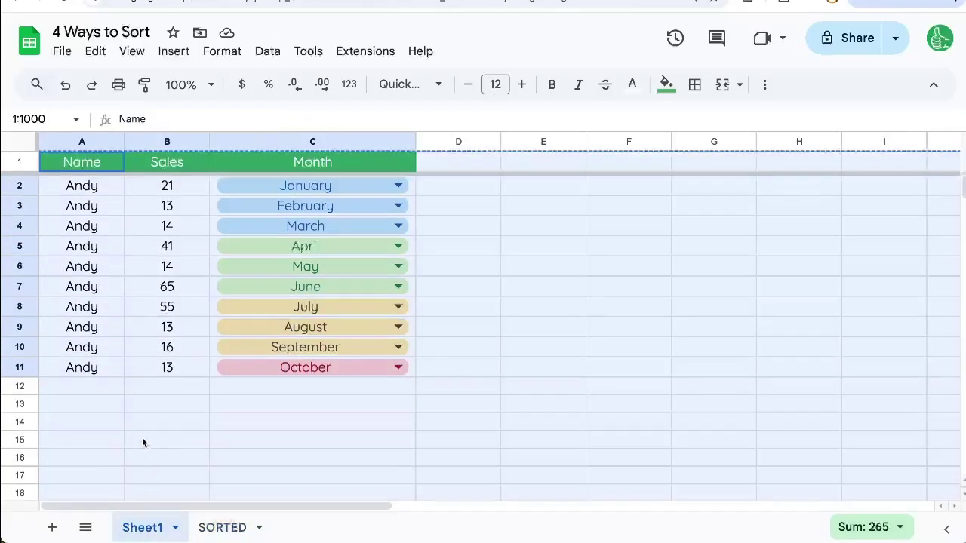
{"action": "left_click", "coordinate": [98, 392]}
{"action": "type", "text": "Andy"}
{"action": "key", "text": "Tab"}
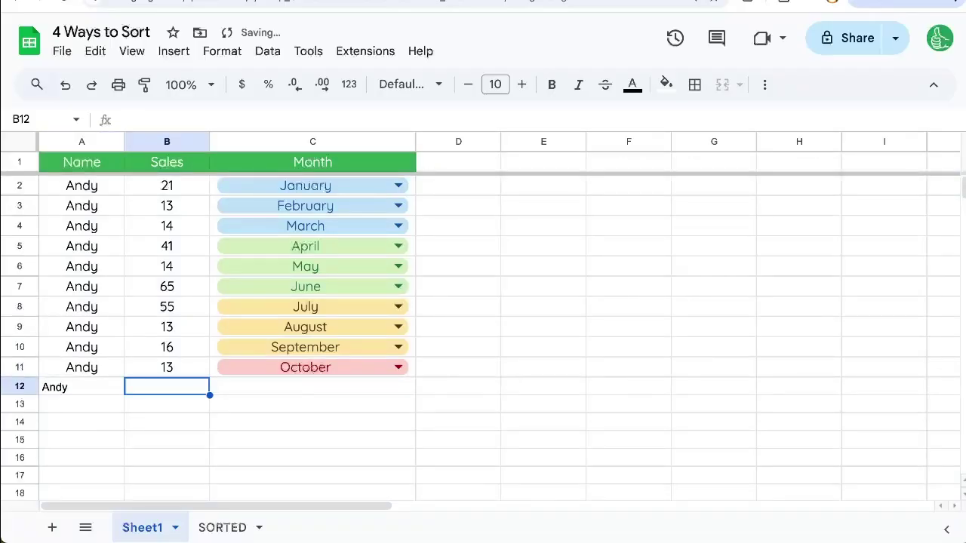
{"action": "type", "text": "99"}
{"action": "key", "text": "Tab"}
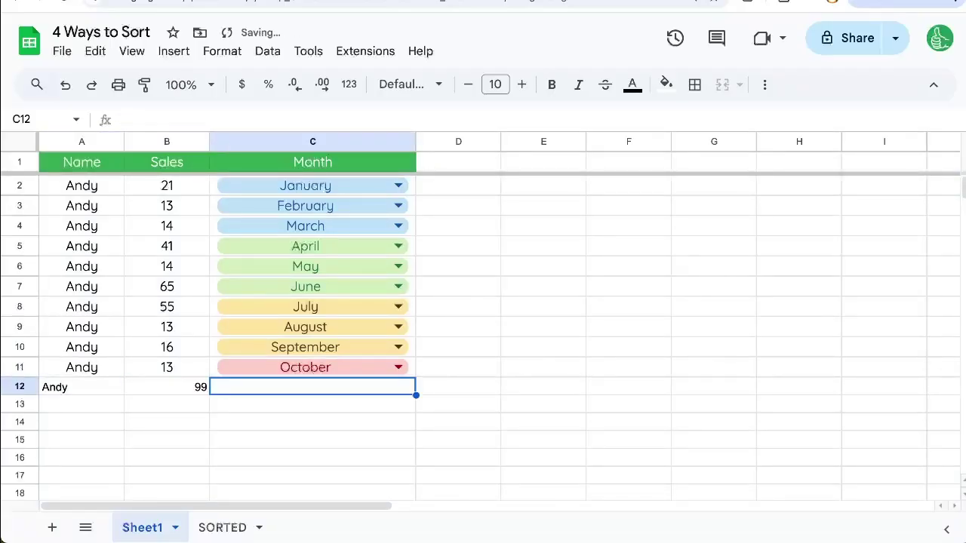
- Fill C12 with January and check the Sales-99 row now tops SORTED
{"action": "left_click", "coordinate": [413, 188]}
{"action": "key", "text": "ctrl+c"}
{"action": "key", "text": "ctrl+Down"}
{"action": "key", "text": "Down"}
{"action": "key", "text": "ctrl+v"}
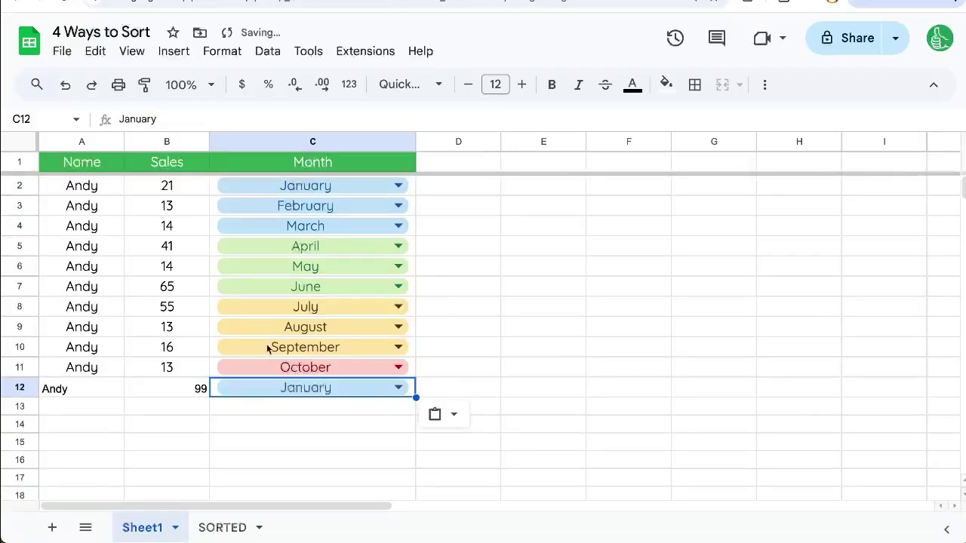
{"action": "left_click", "coordinate": [215, 528]}
{"action": "left_click", "coordinate": [168, 189]}
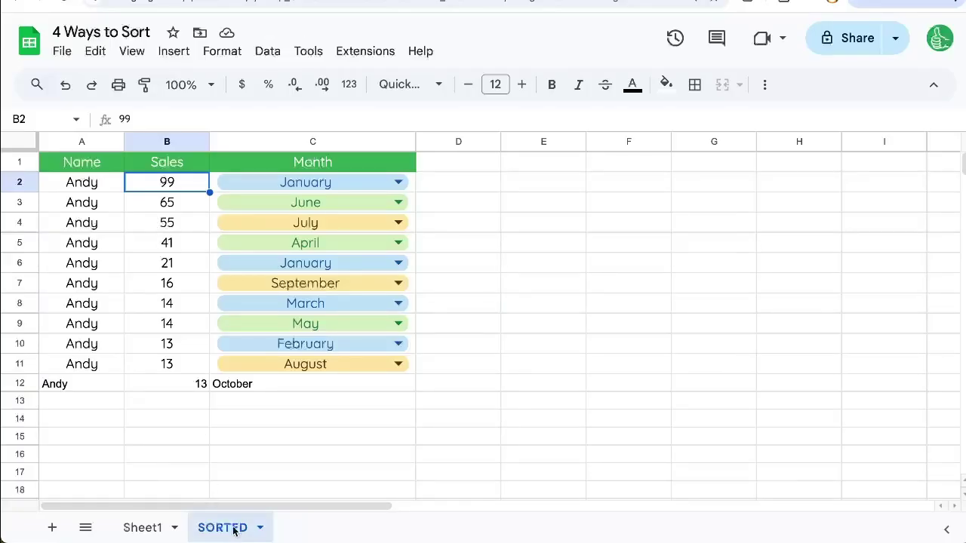
{"action": "left_click", "coordinate": [260, 527]}
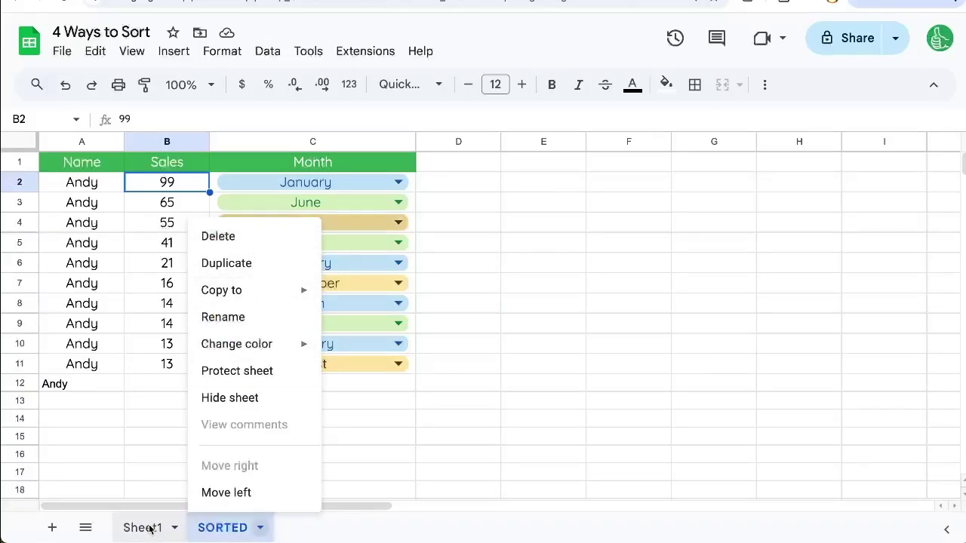
- Paste row 2's format only onto row 12 of Sheet1 and SORTED
{"action": "left_click", "coordinate": [150, 529]}
{"action": "left_click", "coordinate": [140, 266]}
{"action": "left_click", "coordinate": [155, 189]}
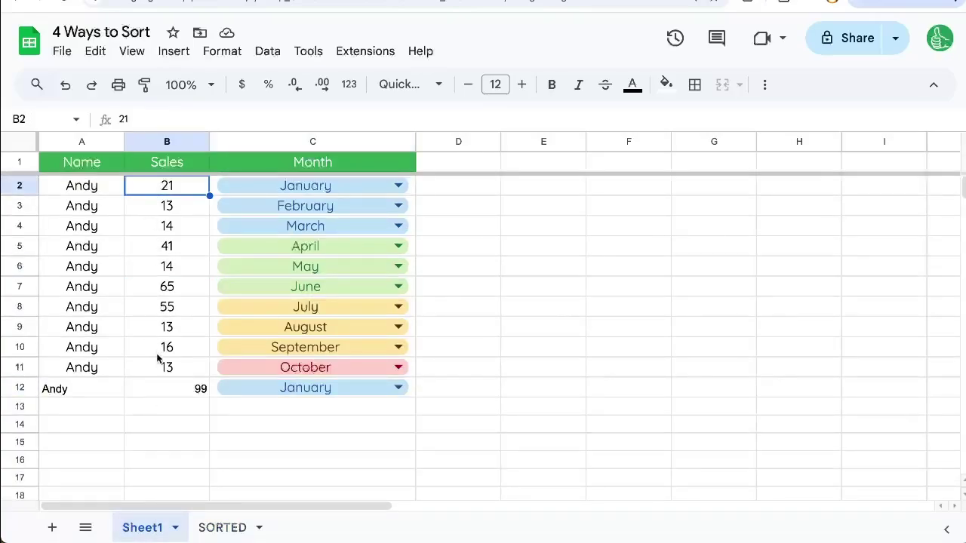
{"action": "left_click_drag", "start_coordinate": [87, 189], "coordinate": [291, 192]}
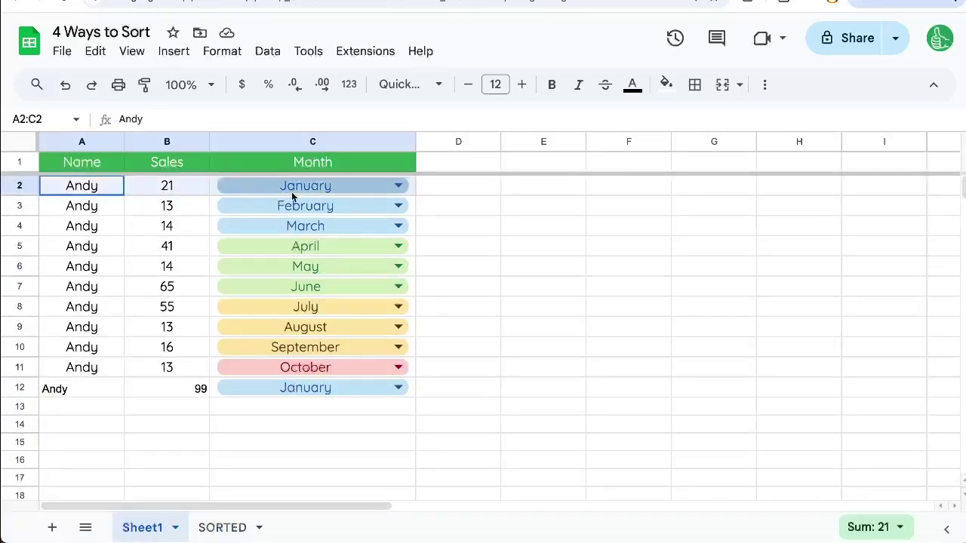
{"action": "key", "text": "ctrl+c"}
{"action": "left_click", "coordinate": [119, 387]}
{"action": "key", "text": "ctrl+alt+v"}
{"action": "key", "text": "ctrl+shift+Page_Down"}
{"action": "left_click", "coordinate": [71, 382]}
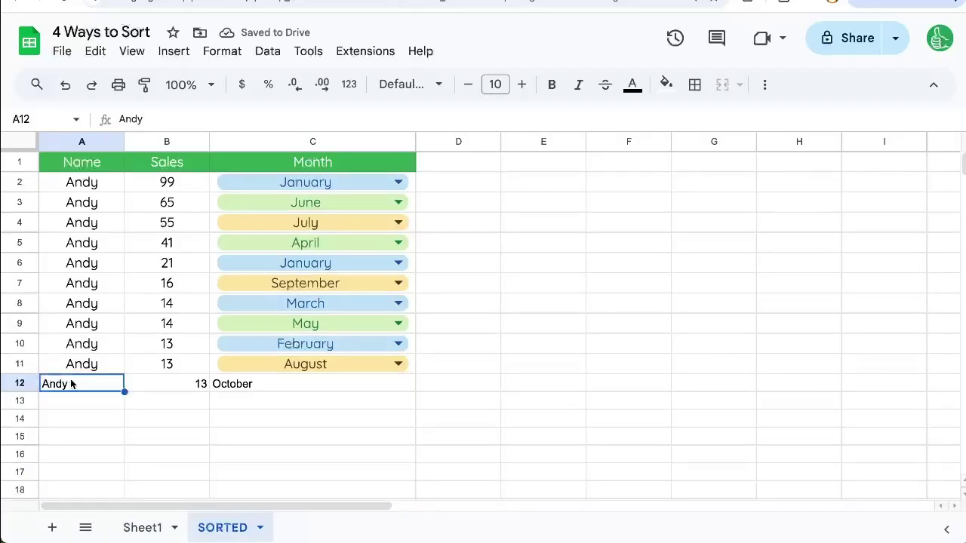
{"action": "key", "text": "ctrl+alt+v"}
- Open Apps Script from Extensions and rename the function to sortBColumn
{"action": "left_click", "coordinate": [161, 527]}
{"action": "left_click", "coordinate": [364, 53]}
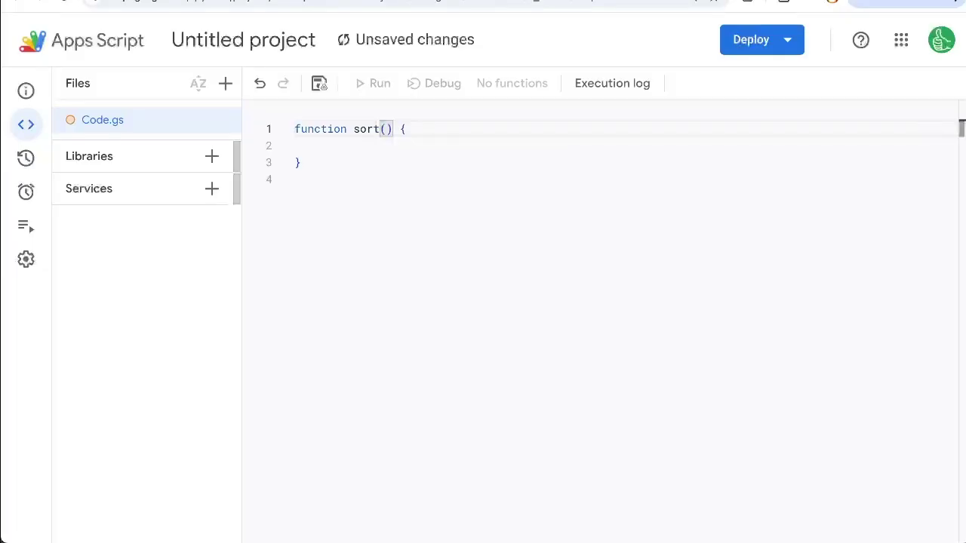
{"action": "type", "text": "BColumn"}
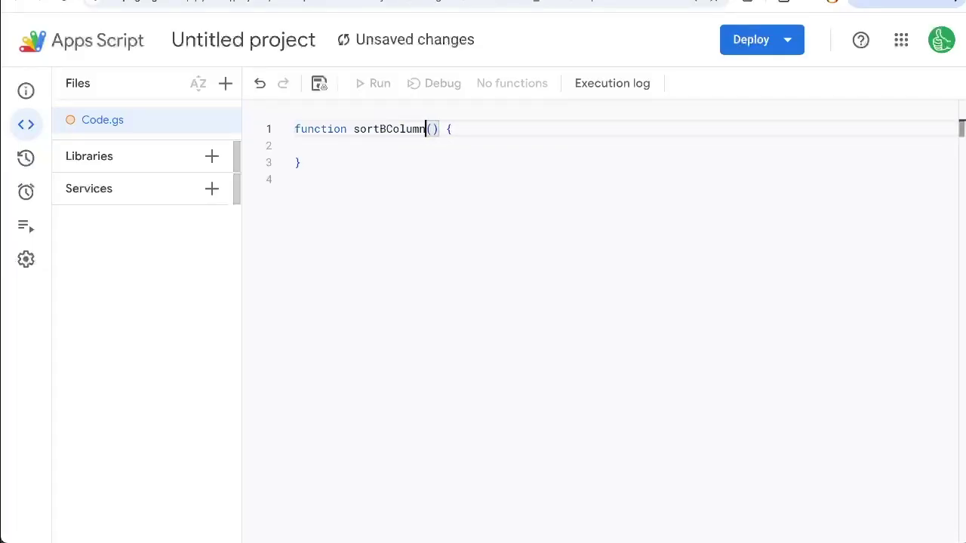
- Start the function body with SpreadsheetApp.getActiveSpreadsheet().getSheetByName
{"action": "left_click", "coordinate": [340, 145]}
{"action": "type", "text": "SpreadsheetApp"}
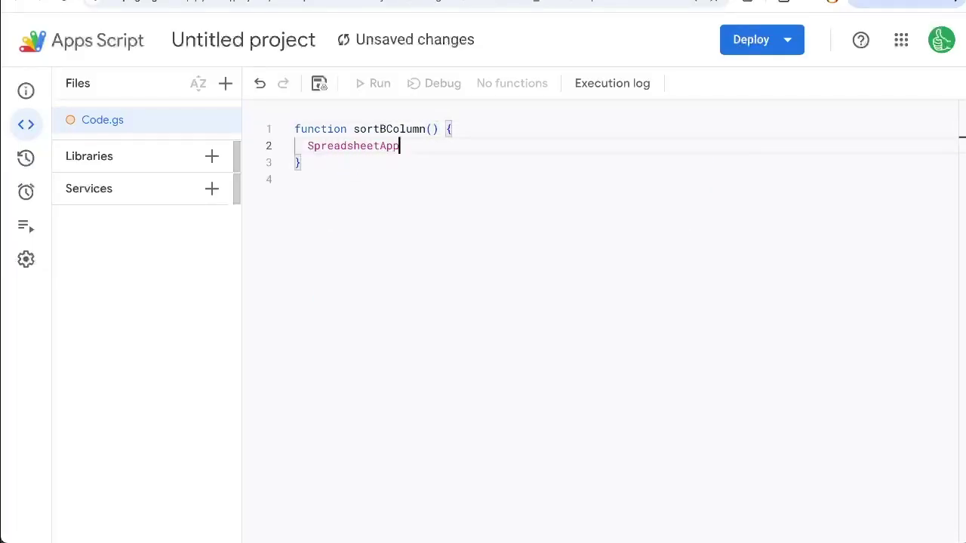
{"action": "type", "text": ".get"}
{"action": "key", "text": "Down"}
{"action": "key", "text": "Down"}
{"action": "key", "text": "Down"}
{"action": "key", "text": "Down"}
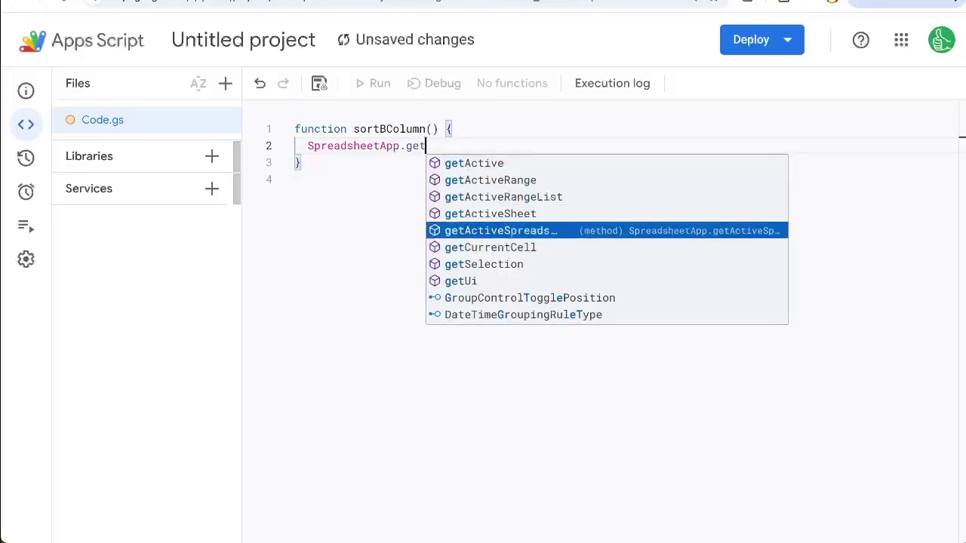
{"action": "key", "text": "Return"}
{"action": "type", "text": ".g"}
{"action": "key", "text": "BackSpace"}
{"action": "key", "text": "BackSpace"}
{"action": "type", "text": "().getSheet"}
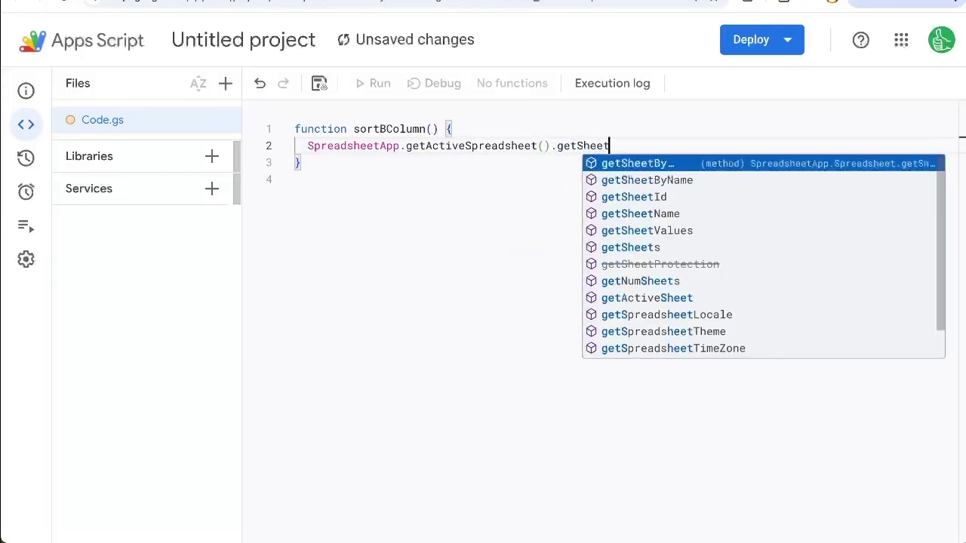
{"action": "key", "text": "Down"}
{"action": "key", "text": "Return"}
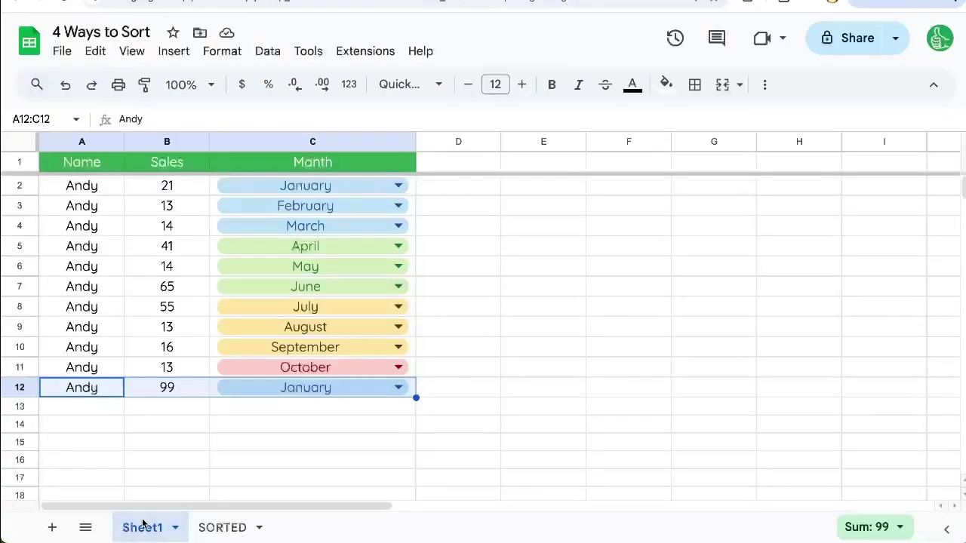
- Complete the call as getSheetByName("Sheet1").sort(2) and save the project
{"action": "double_click", "coordinate": [144, 526]}
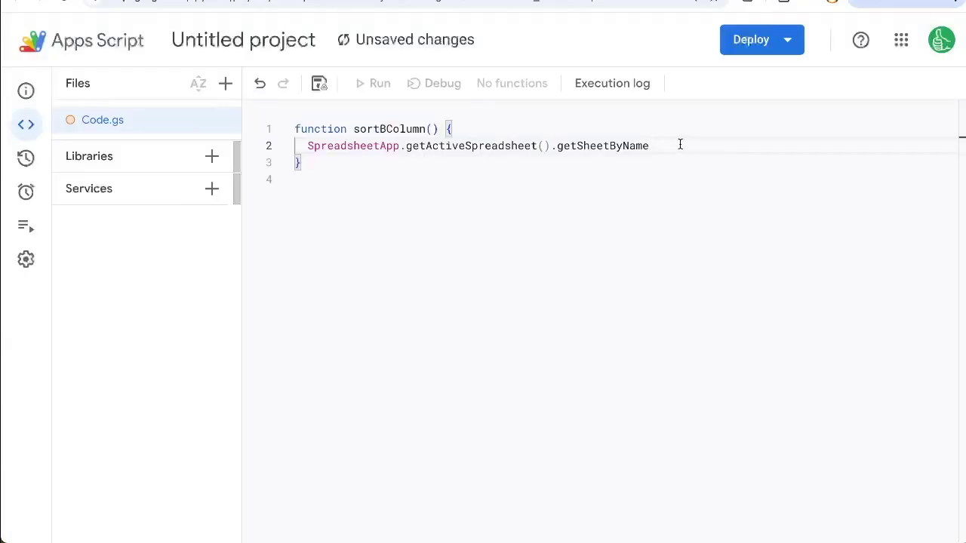
{"action": "type", "text": "(\"Sheet1\")"}
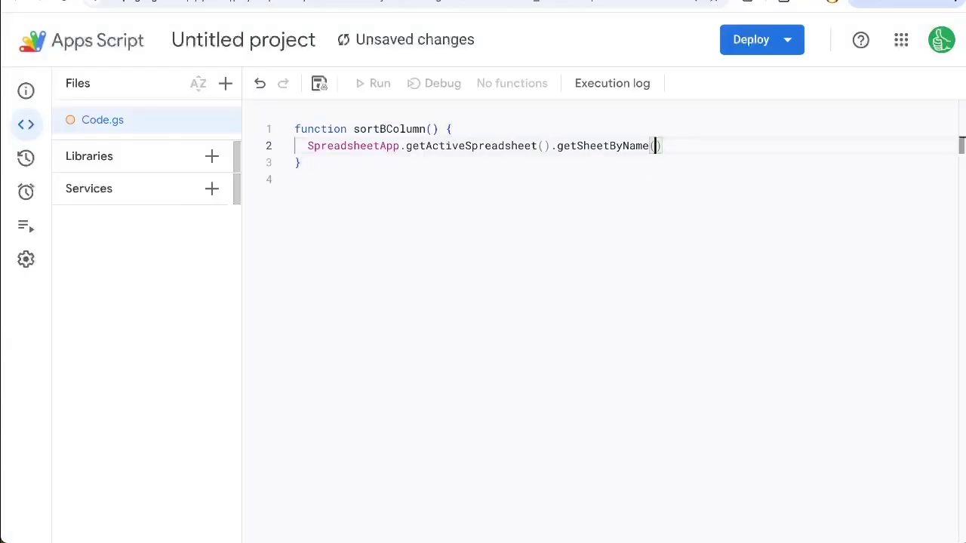
{"action": "type", "text": ".sort("}
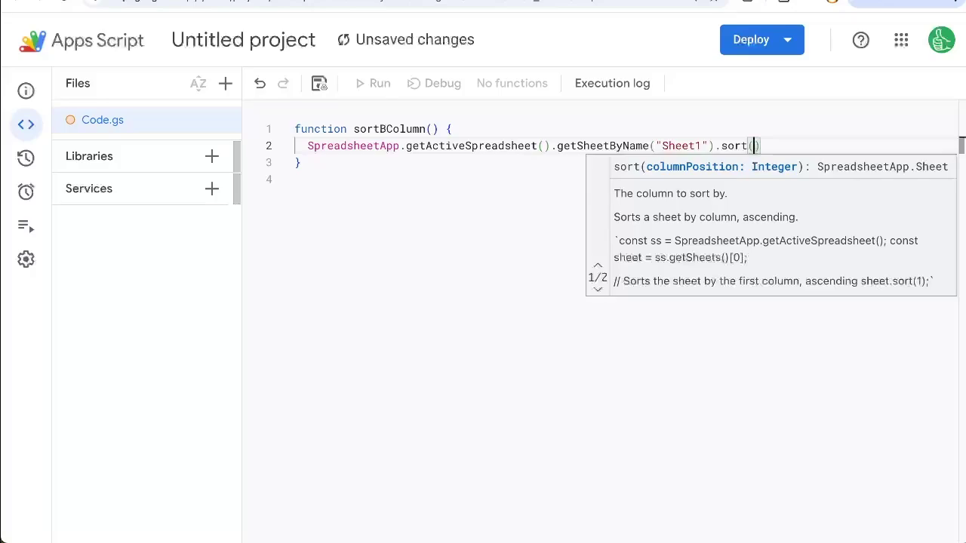
{"action": "type", "text": "2"}
{"action": "key", "text": "ctrl+s"}
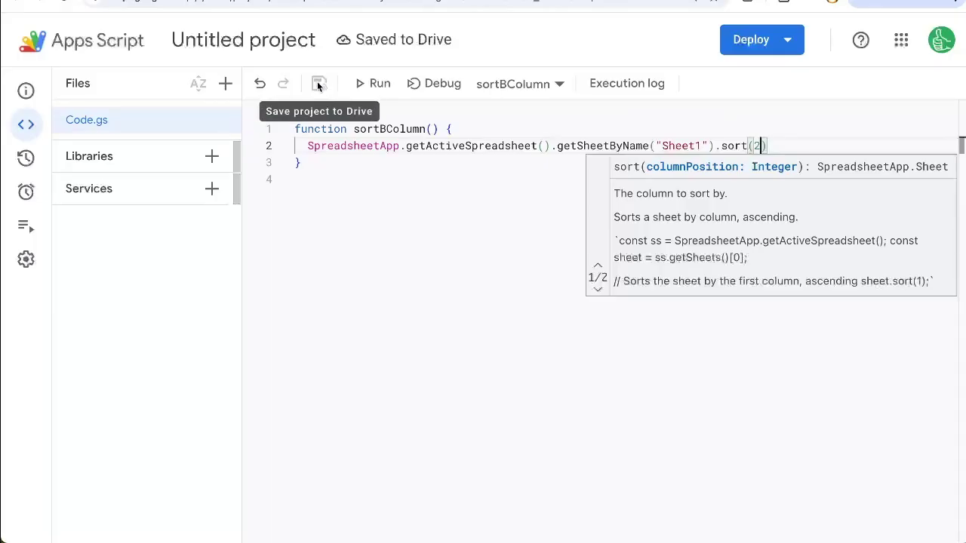
{"action": "key", "text": "Return"}
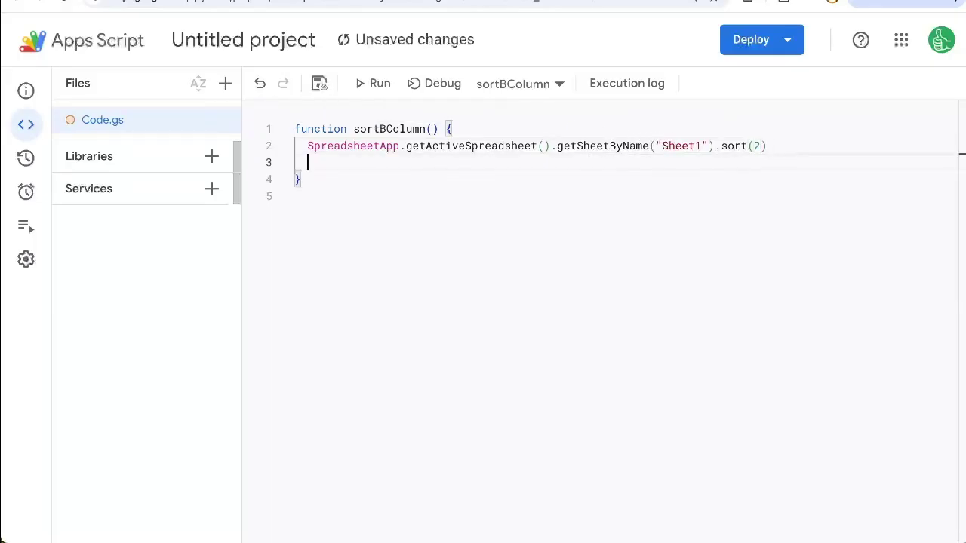
{"action": "left_click", "coordinate": [318, 83]}
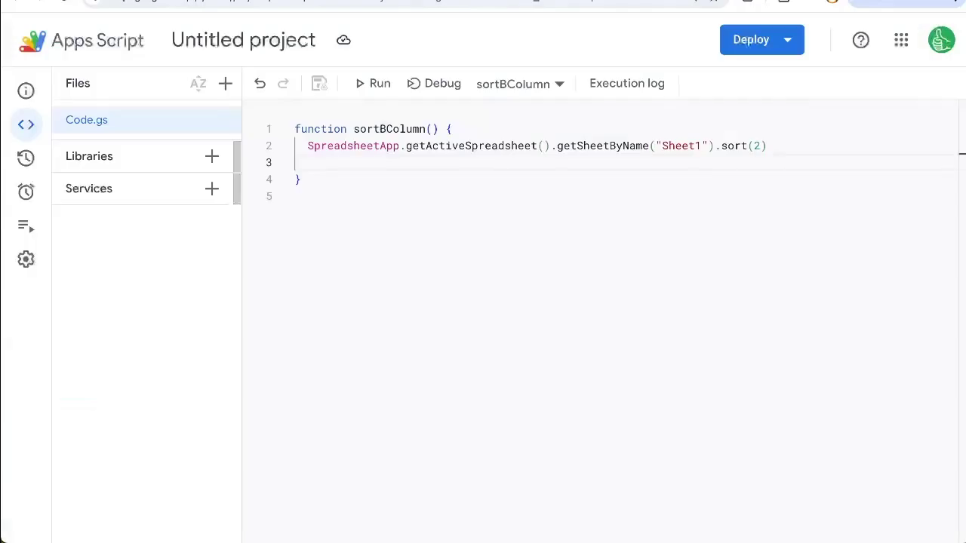
- Run sortBColumn, authorize its permissions, and confirm Sales ascends from 13 to 99
{"action": "left_click", "coordinate": [370, 84]}
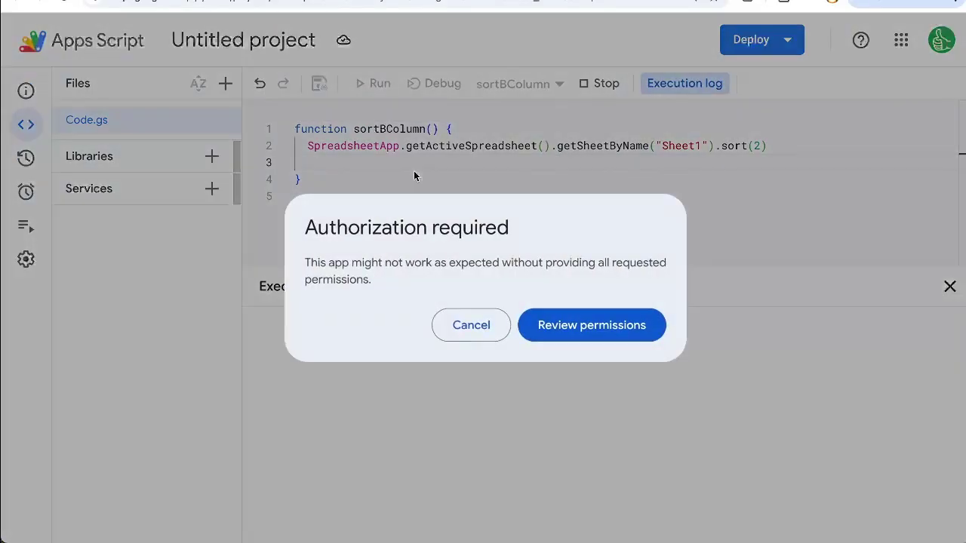
{"action": "left_click", "coordinate": [549, 325]}
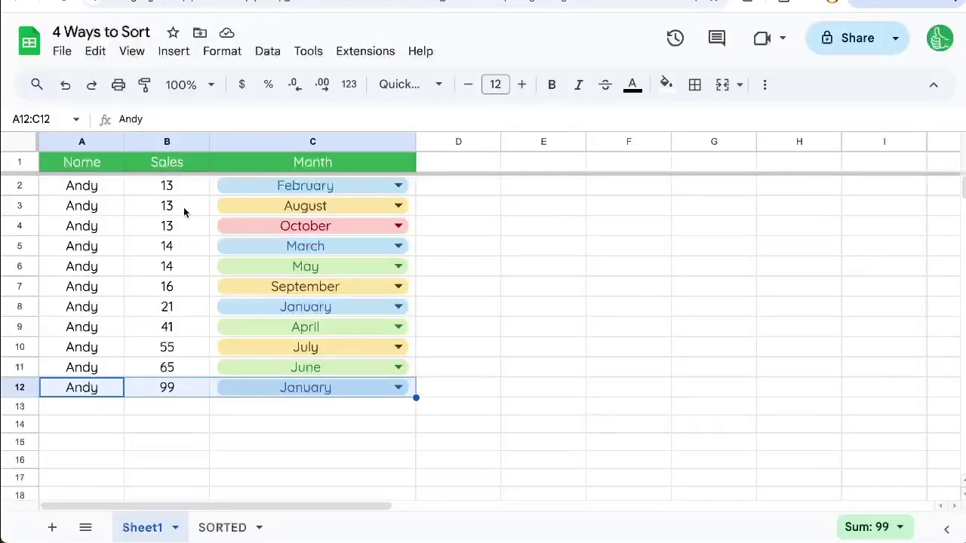
{"action": "left_click", "coordinate": [184, 207]}
{"action": "left_click_drag", "start_coordinate": [185, 186], "coordinate": [183, 388]}
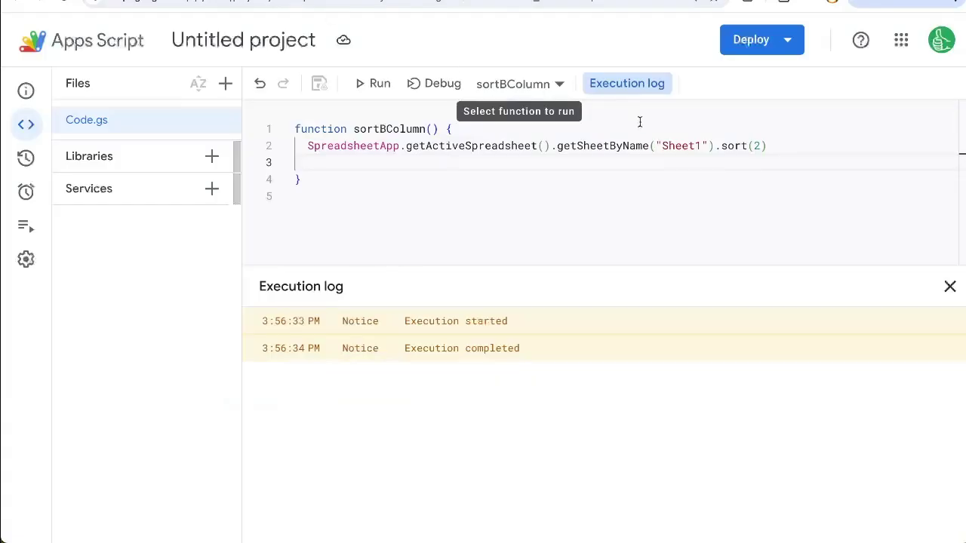
- Change the call to sort(2,false), save, run it, and check Sales now descends
{"action": "left_click", "coordinate": [762, 145]}
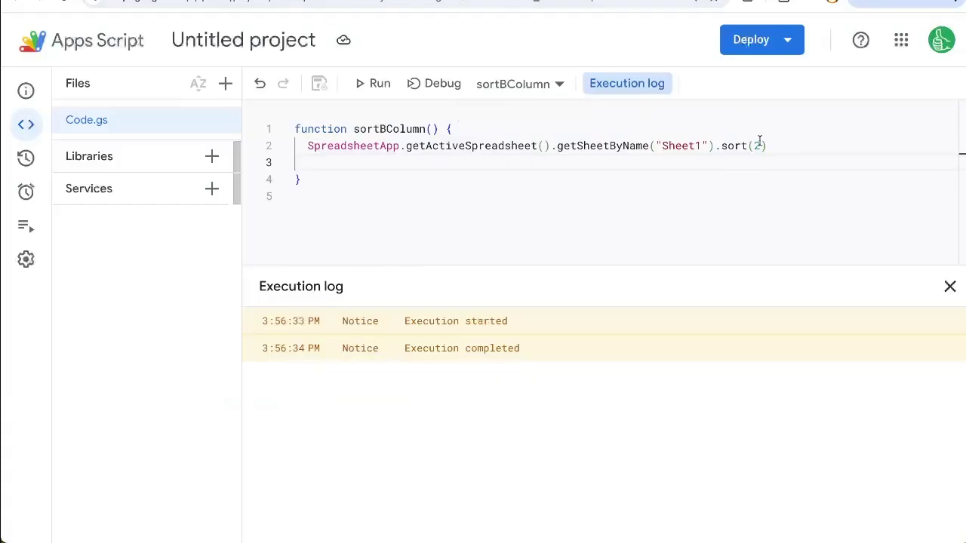
{"action": "type", "text": ",t"}
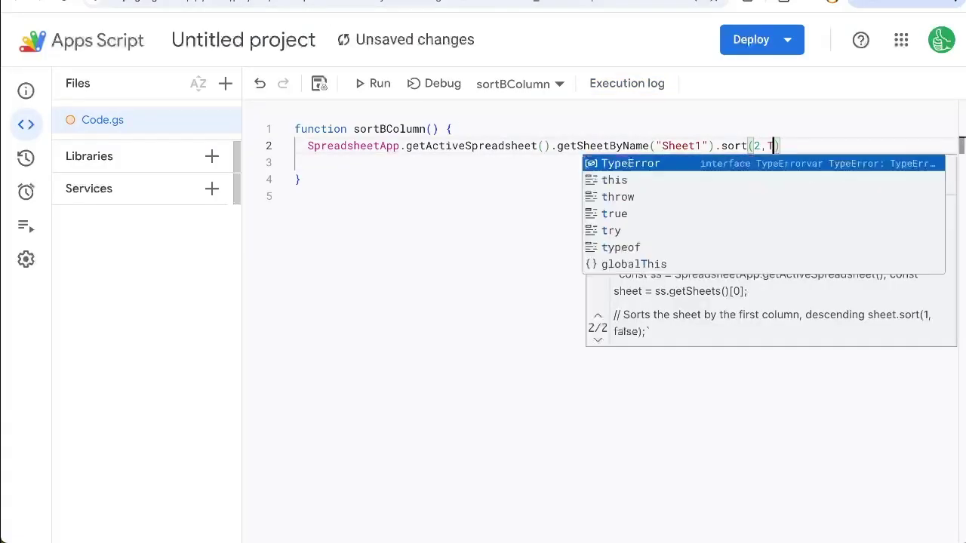
{"action": "key", "text": "BackSpace"}
{"action": "type", "text": "FA"}
{"action": "key", "text": "Return"}
{"action": "key", "text": "ctrl+s"}
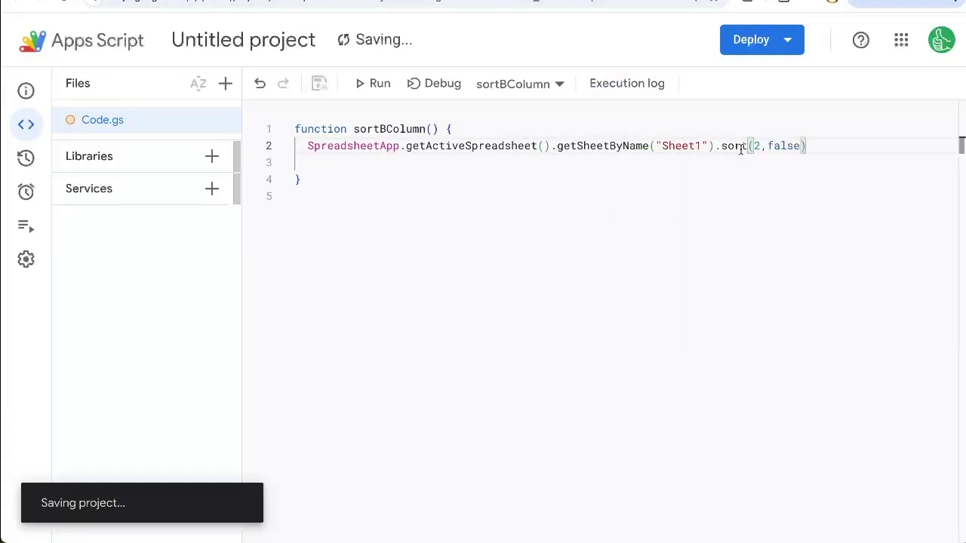
{"action": "left_click", "coordinate": [370, 80]}
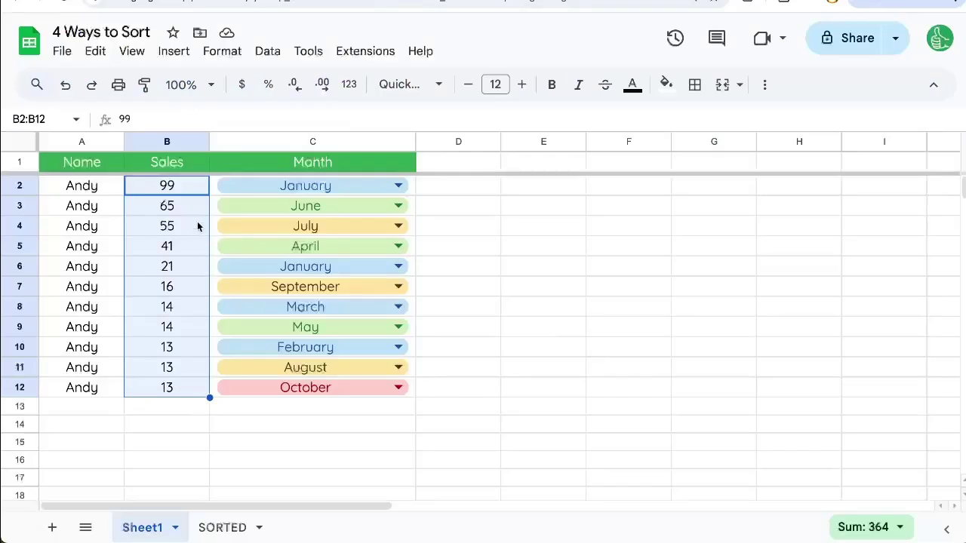
{"action": "left_click_drag", "start_coordinate": [191, 185], "coordinate": [191, 388]}
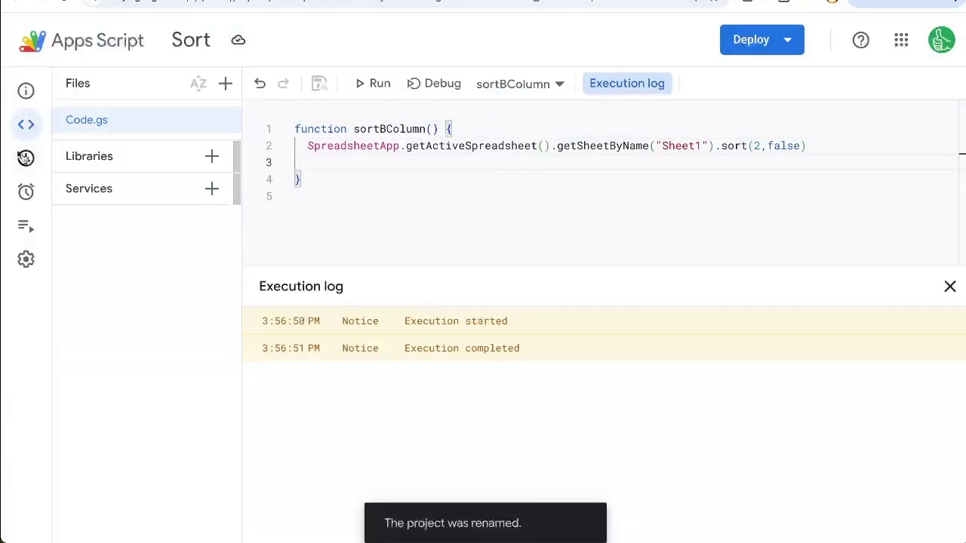
- Create and save a From spreadsheet, On edit trigger for sortBColumn
{"action": "mouse_move", "coordinate": [9, 123]}
{"action": "left_click", "coordinate": [49, 196]}
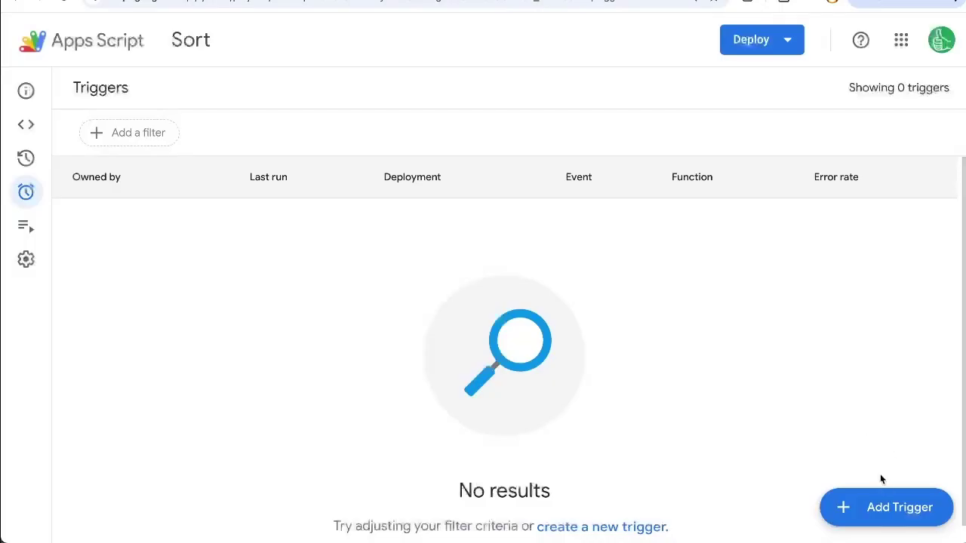
{"action": "left_click", "coordinate": [877, 495]}
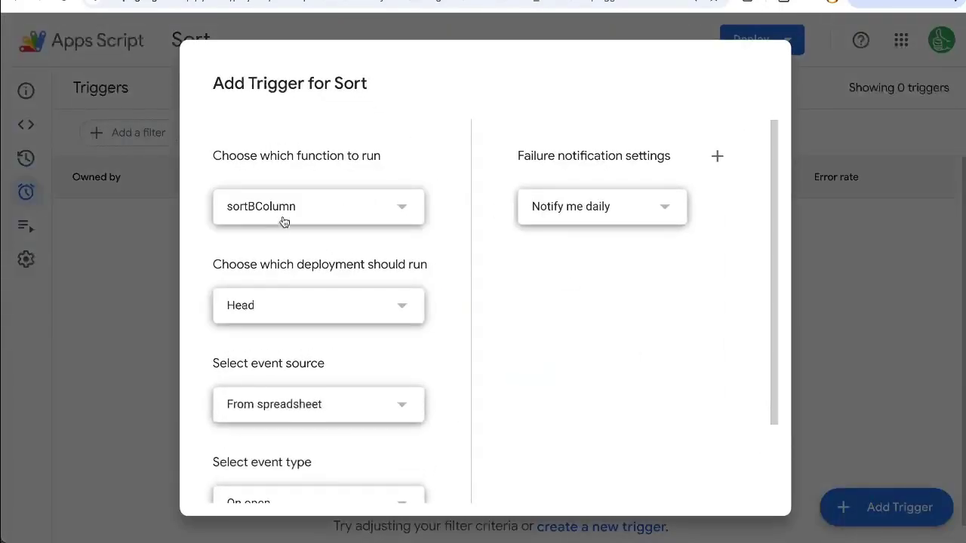
{"action": "scroll", "coordinate": [280, 230], "scroll_direction": "down", "scroll_amount": 3}
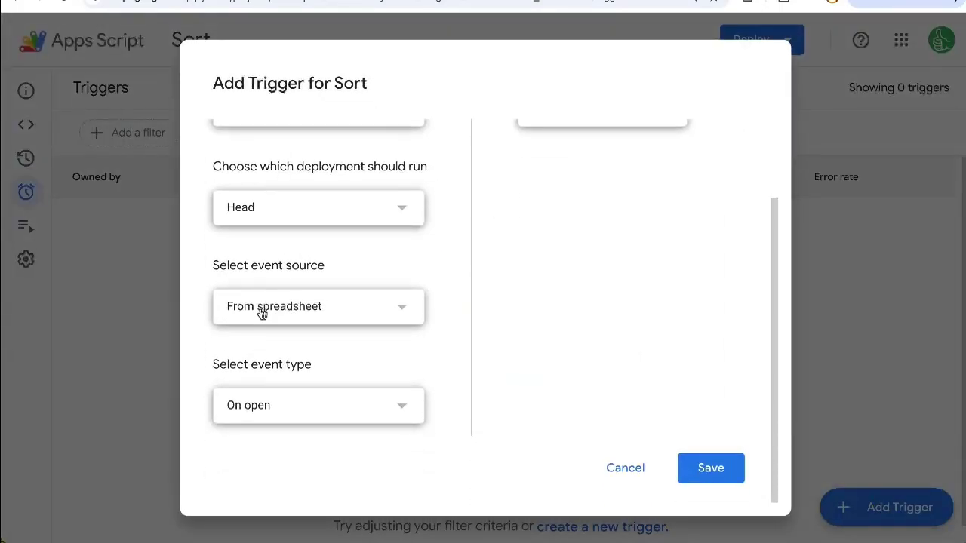
{"action": "left_click", "coordinate": [262, 313]}
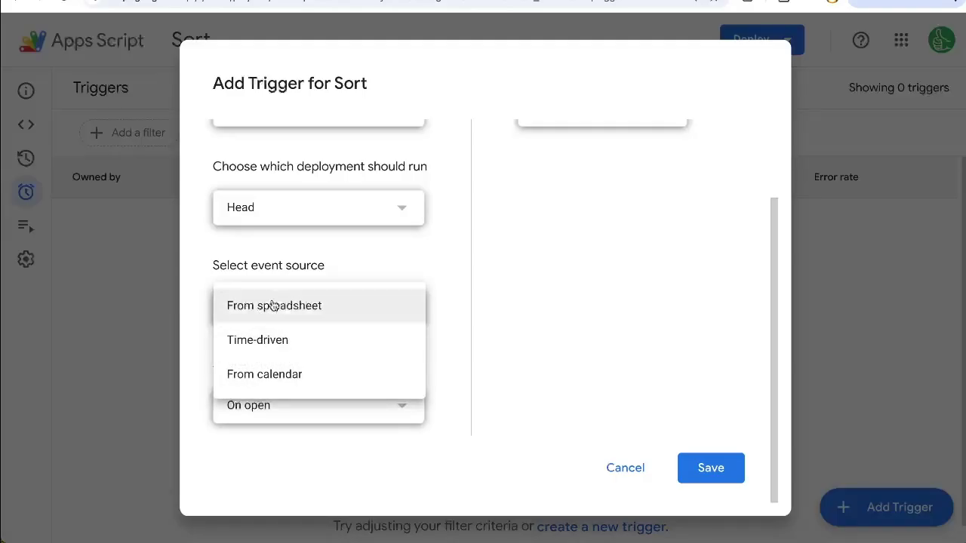
{"action": "left_click", "coordinate": [273, 314]}
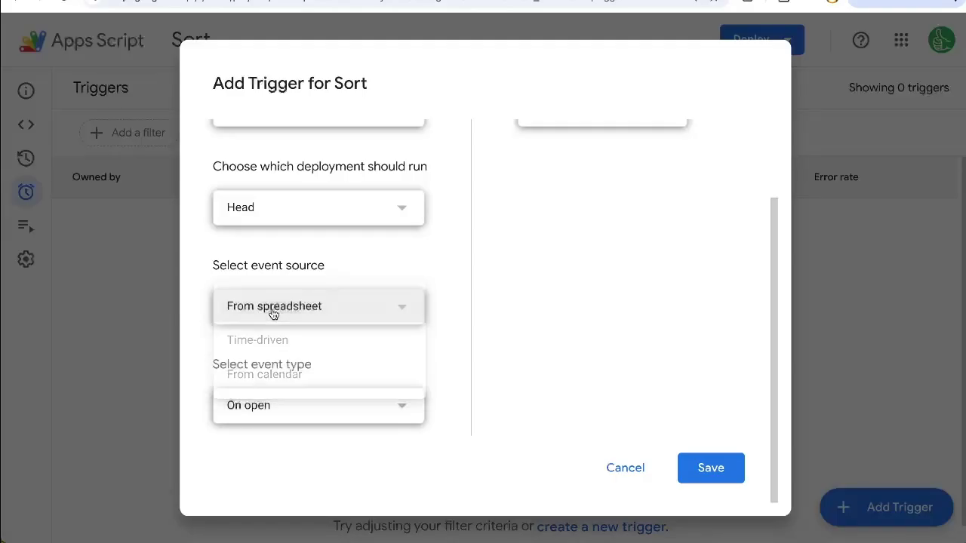
{"action": "left_click", "coordinate": [277, 404]}
{"action": "left_click", "coordinate": [260, 434]}
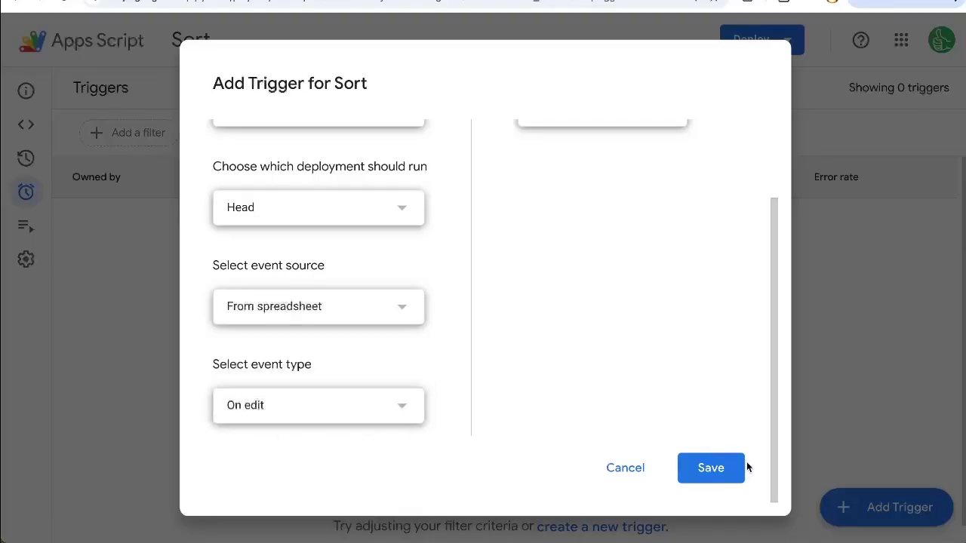
{"action": "left_click", "coordinate": [718, 469]}
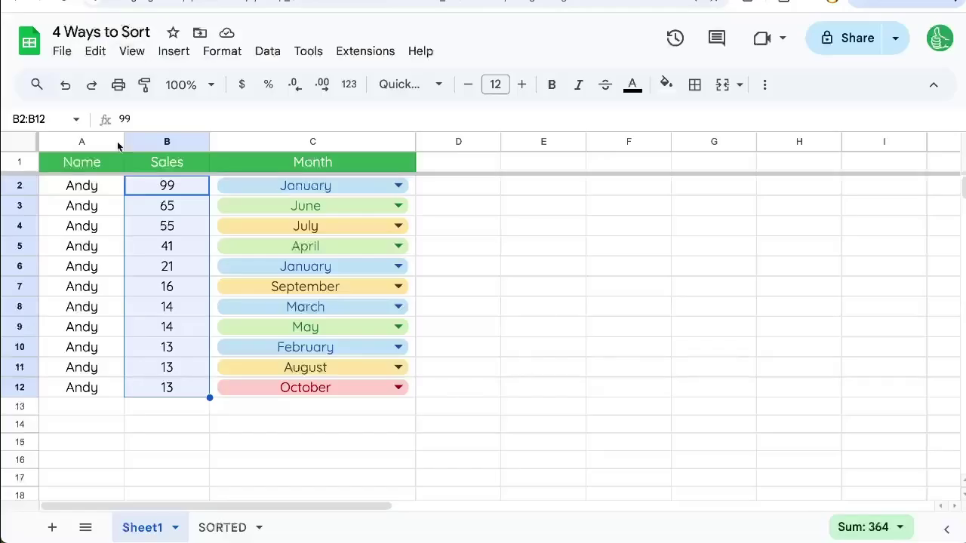
- Add row 13 copied from row 12 with a Sales value of 45
{"action": "left_click", "coordinate": [129, 405]}
{"action": "left_click", "coordinate": [122, 409]}
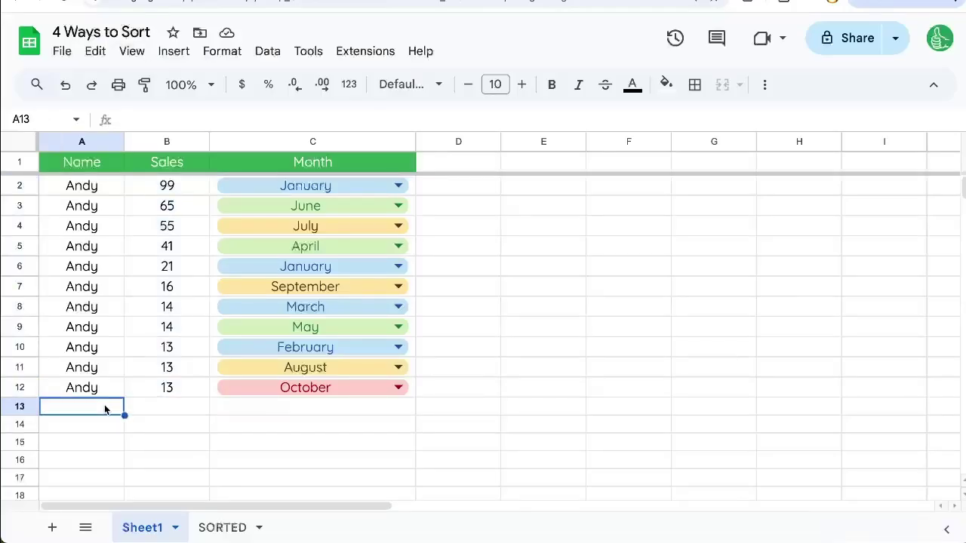
{"action": "type", "text": "Andy"}
{"action": "key", "text": "Up"}
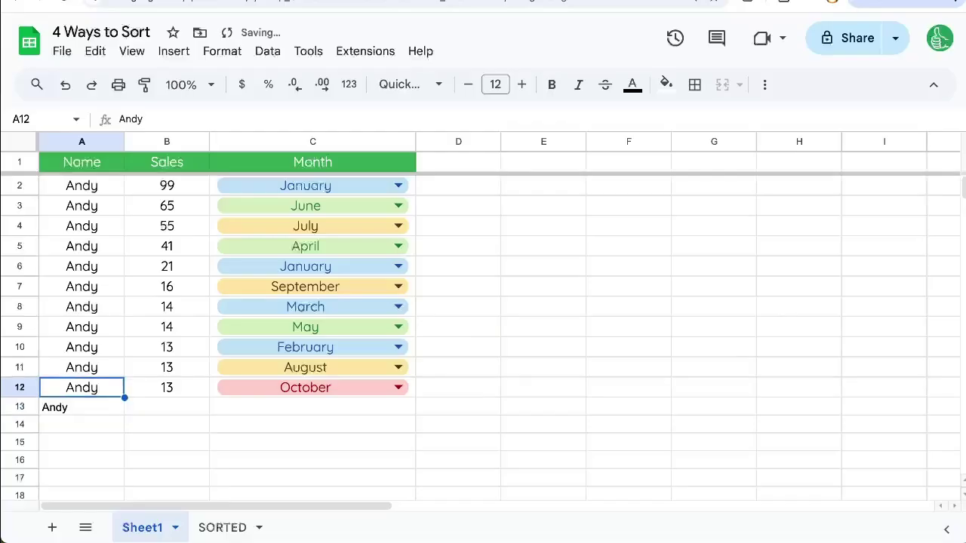
{"action": "key", "text": "shift+Right"}
{"action": "key", "text": "shift+Right"}
{"action": "key", "text": "ctrl+c"}
{"action": "key", "text": "Down"}
{"action": "key", "text": "ctrl+v"}
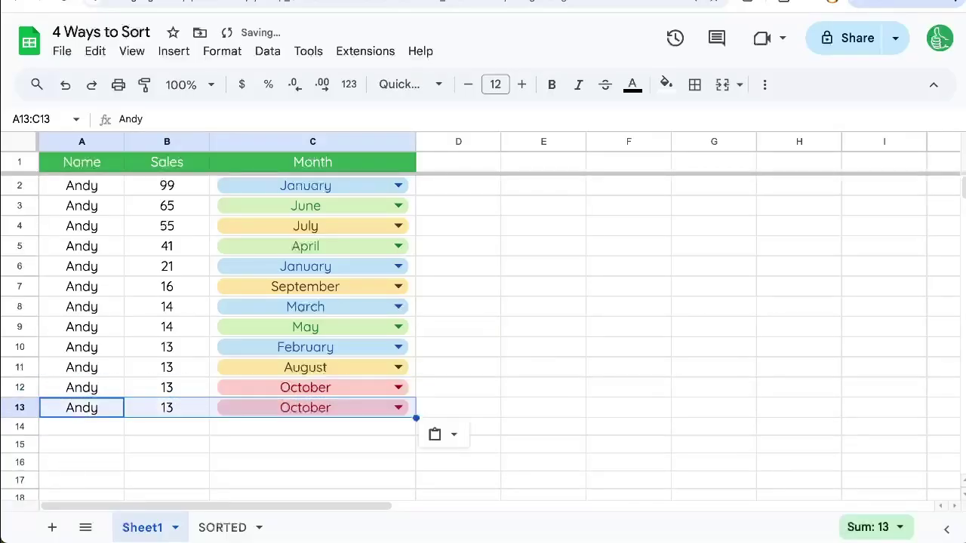
{"action": "key", "text": "Right"}
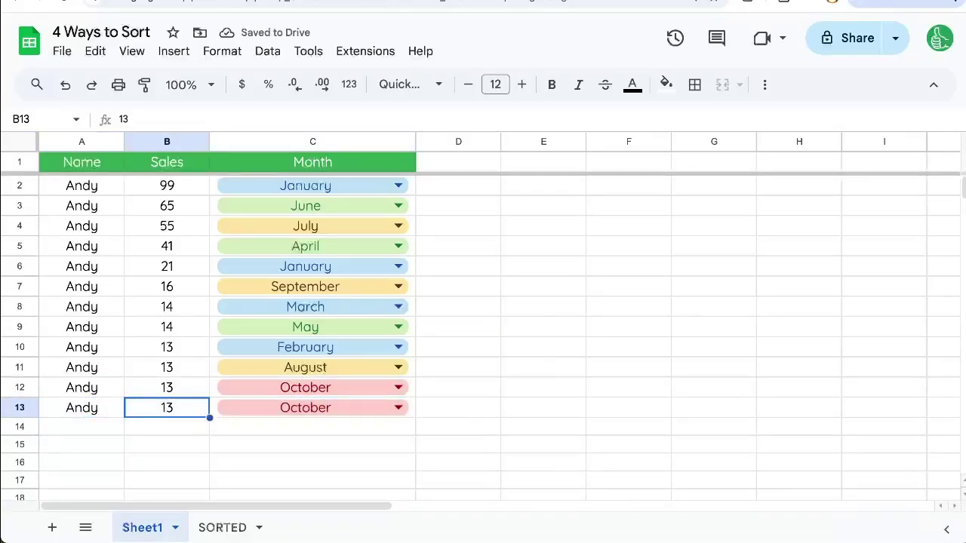
{"action": "type", "text": "45"}
{"action": "key", "text": "Return"}
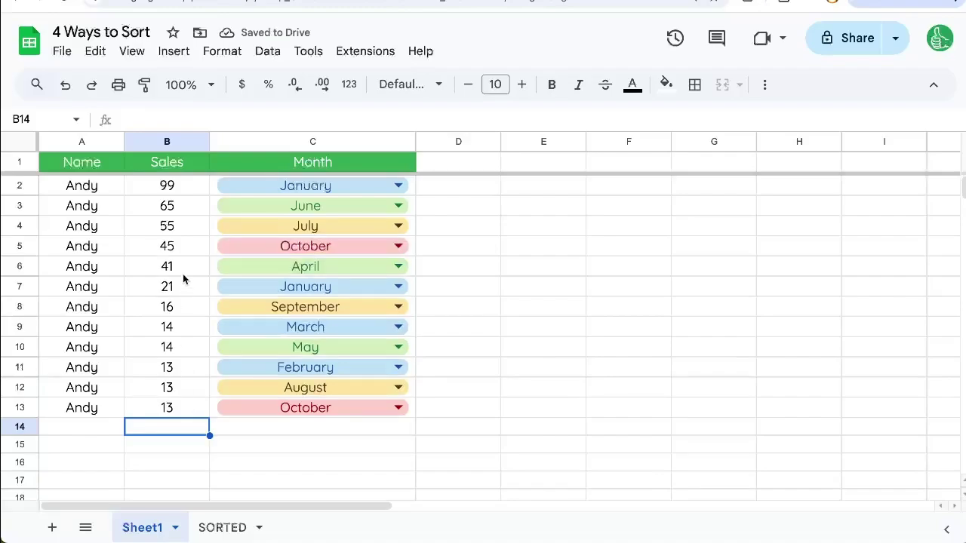
- Check 45 re-sorted into row 5, then start row 14 with the name Andy
{"action": "left_click", "coordinate": [184, 252]}
{"action": "left_click_drag", "start_coordinate": [105, 256], "coordinate": [246, 253]}
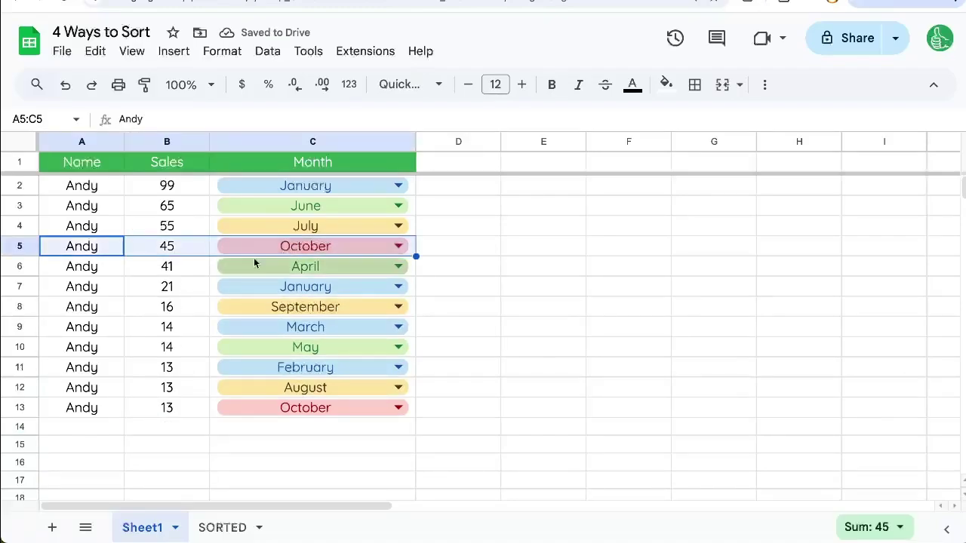
{"action": "left_click", "coordinate": [75, 440]}
{"action": "left_click", "coordinate": [93, 407]}
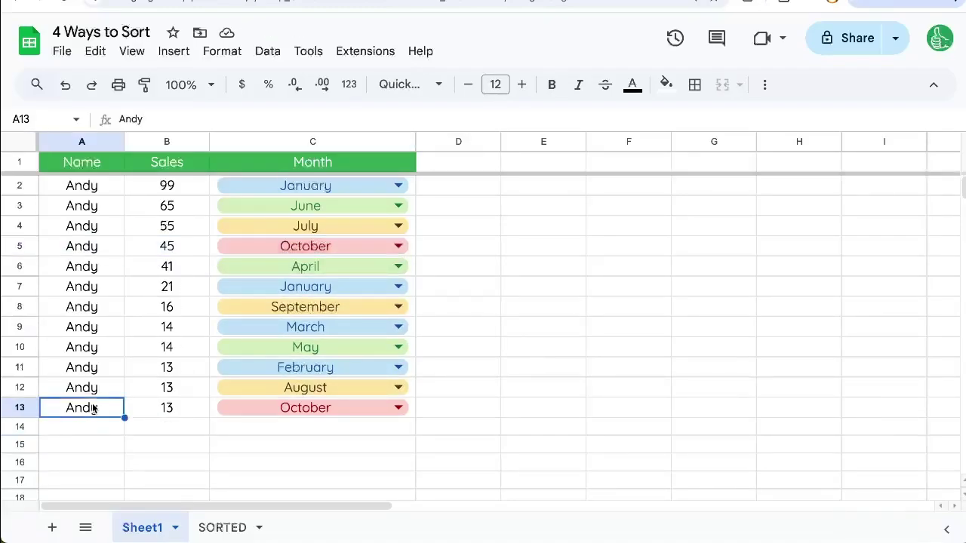
{"action": "key", "text": "ctrl+c"}
{"action": "left_click", "coordinate": [90, 428]}
{"action": "key", "text": "ctrl+v"}
{"action": "left_click", "coordinate": [180, 430]}
{"action": "key", "text": "ctrl+v"}
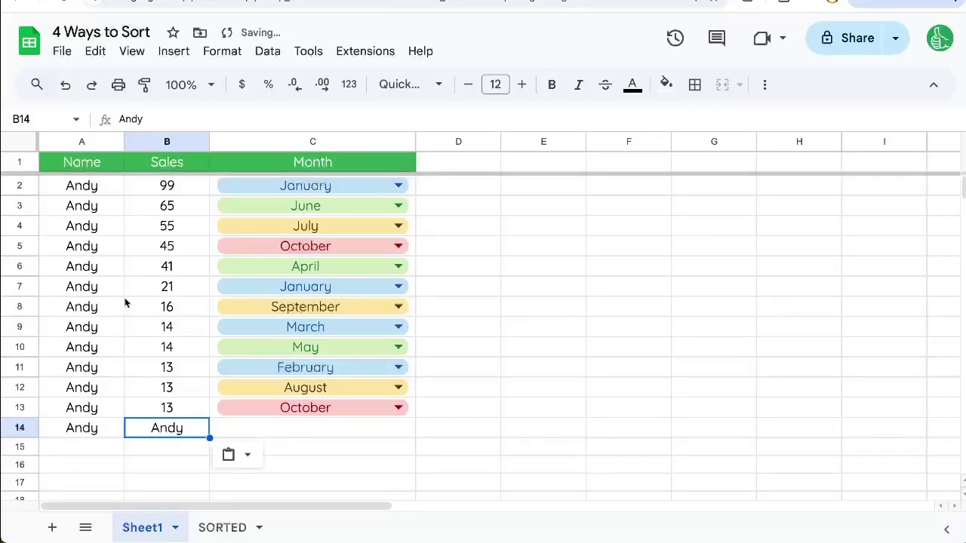
{"action": "type", "text": "100"}
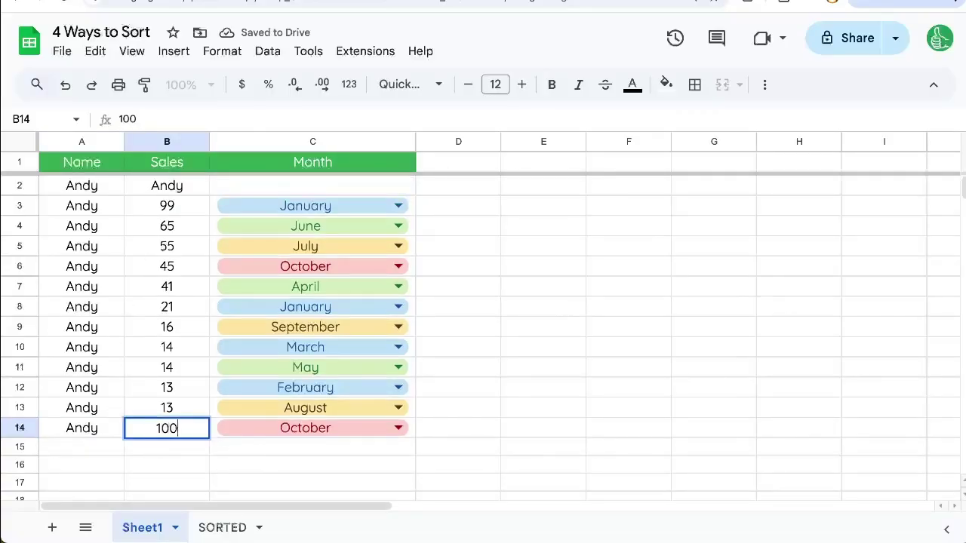
{"action": "key", "text": "Escape"}
- Set the new Andy row's Sales to 22 and undo an accidental move of 65
{"action": "left_click", "coordinate": [144, 206]}
{"action": "left_click", "coordinate": [167, 188]}
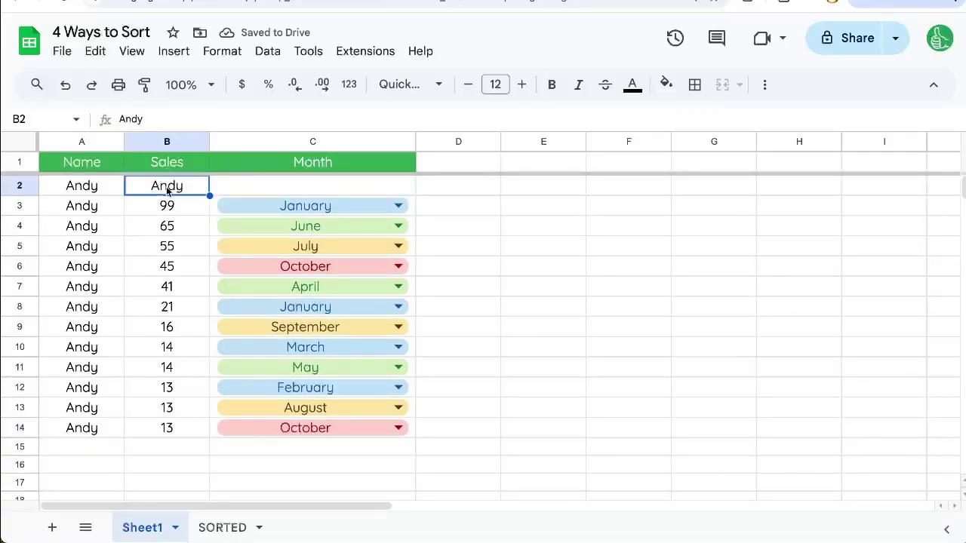
{"action": "type", "text": "10"}
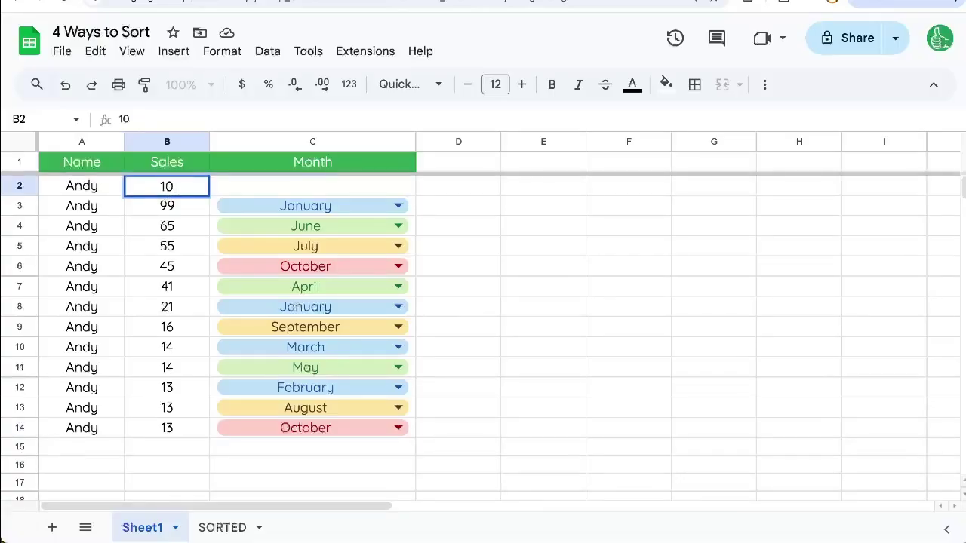
{"action": "key", "text": "Return"}
{"action": "key", "text": "Return"}
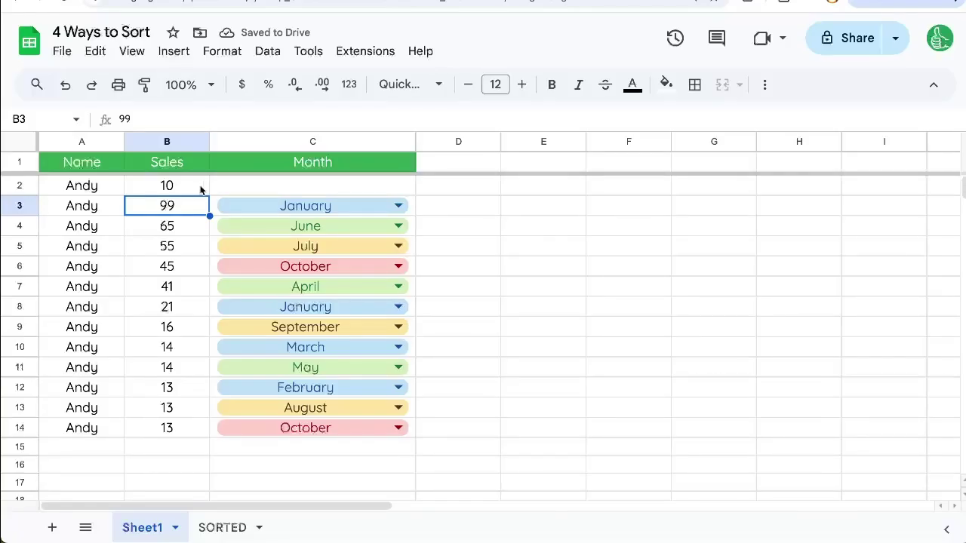
{"action": "left_click", "coordinate": [190, 190]}
{"action": "type", "text": "22"}
{"action": "key", "text": "Return"}
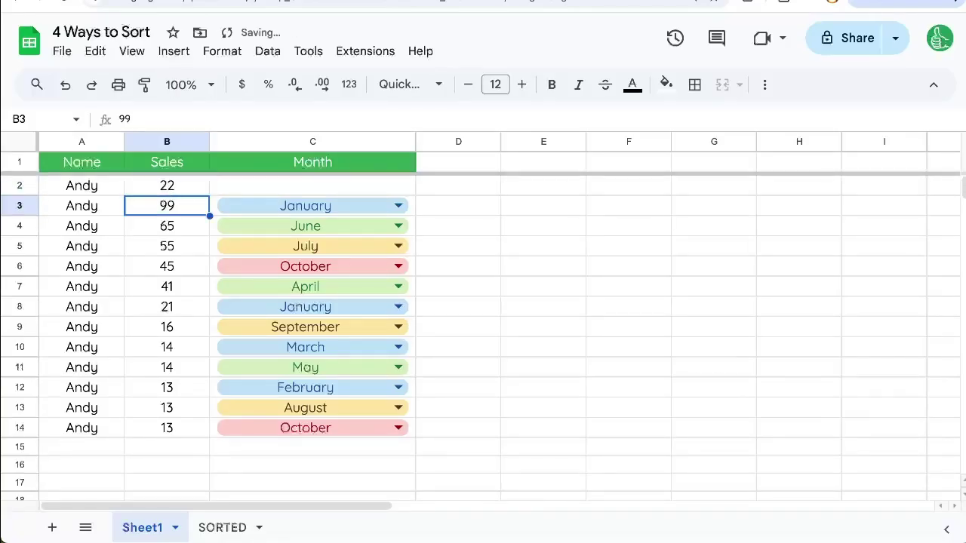
{"action": "left_click_drag", "start_coordinate": [167, 202], "coordinate": [172, 406]}
{"action": "key", "text": "ctrl+z"}
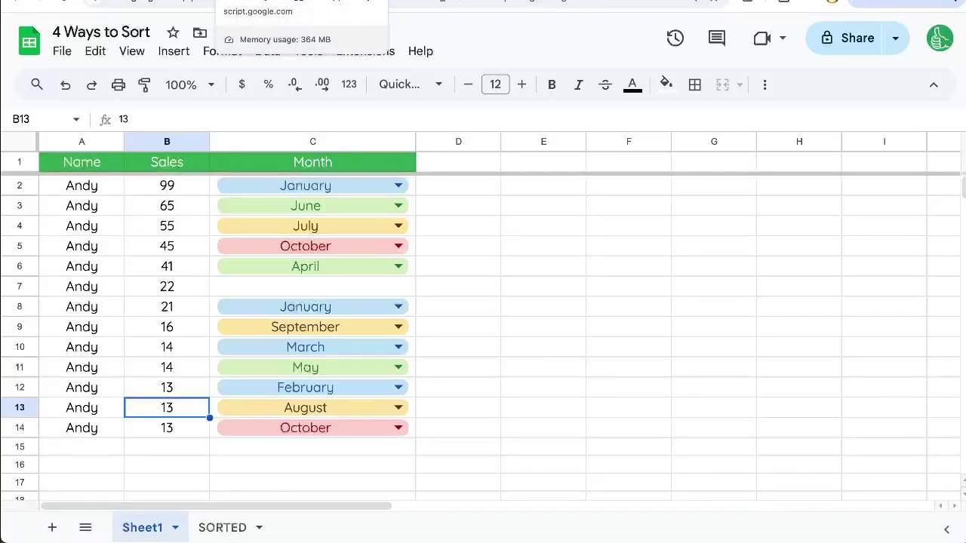
- Permanently delete the On edit trigger for sortBColumn
{"action": "left_click", "coordinate": [294, 2]}
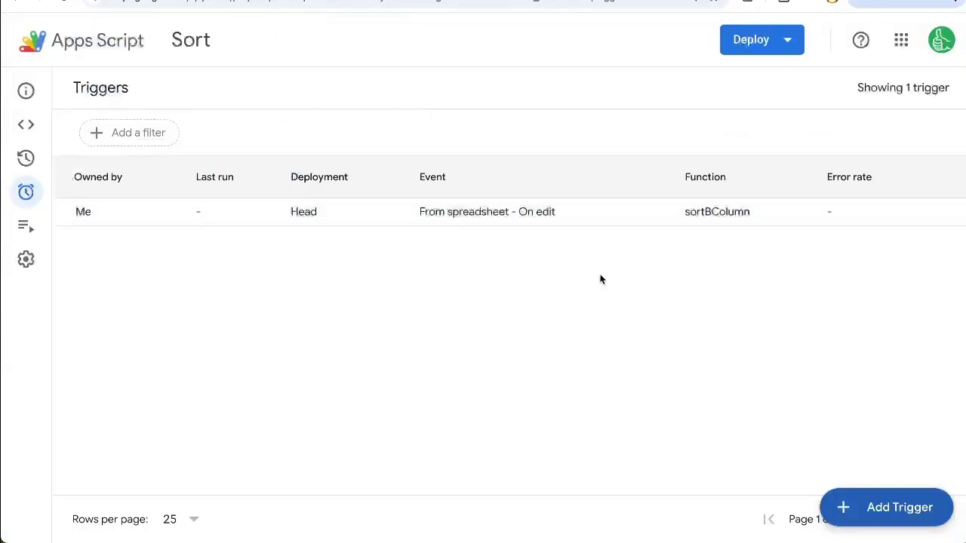
{"action": "mouse_move", "coordinate": [911, 212]}
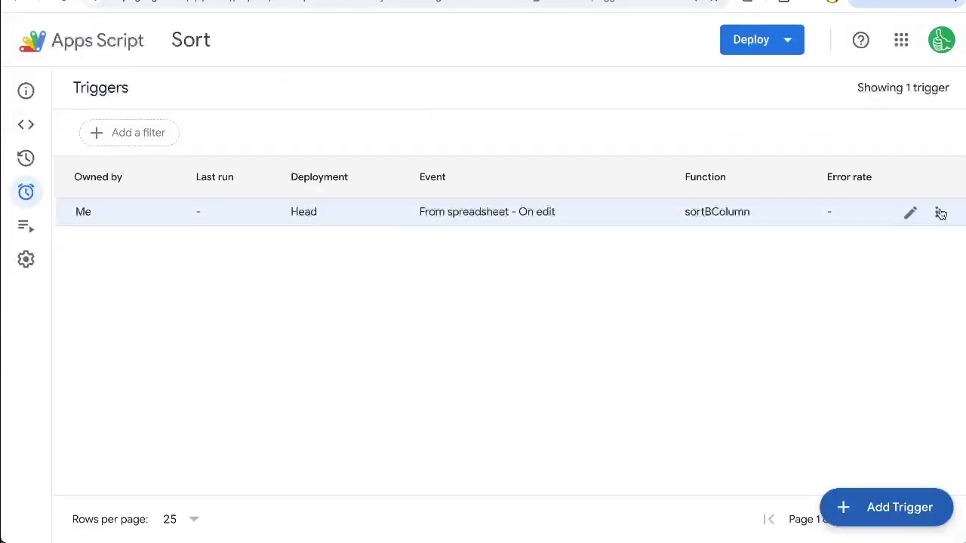
{"action": "left_click", "coordinate": [938, 213]}
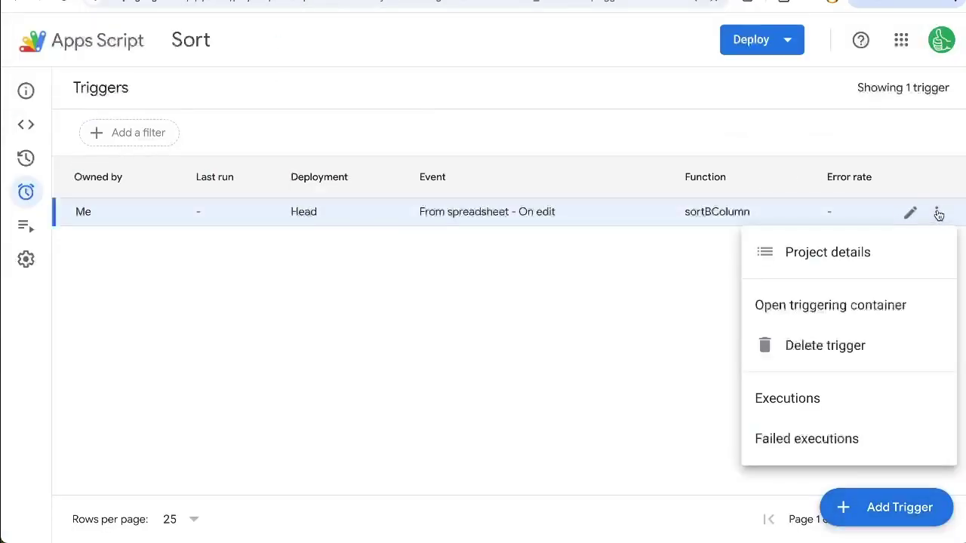
{"action": "left_click", "coordinate": [814, 346]}
{"action": "left_click", "coordinate": [562, 354]}
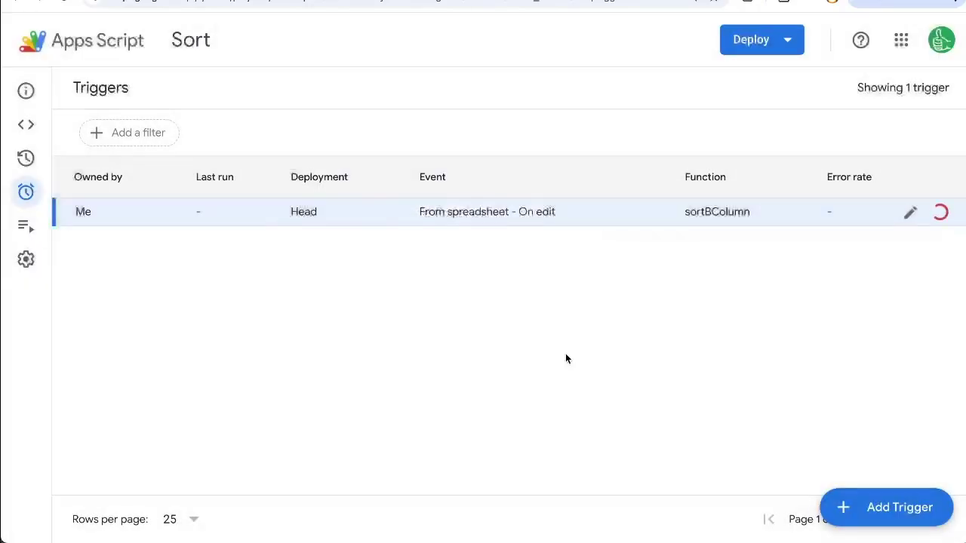
- Add a new sortBColumn trigger with a time-driven event source and a Day timer
{"action": "left_click", "coordinate": [876, 512]}
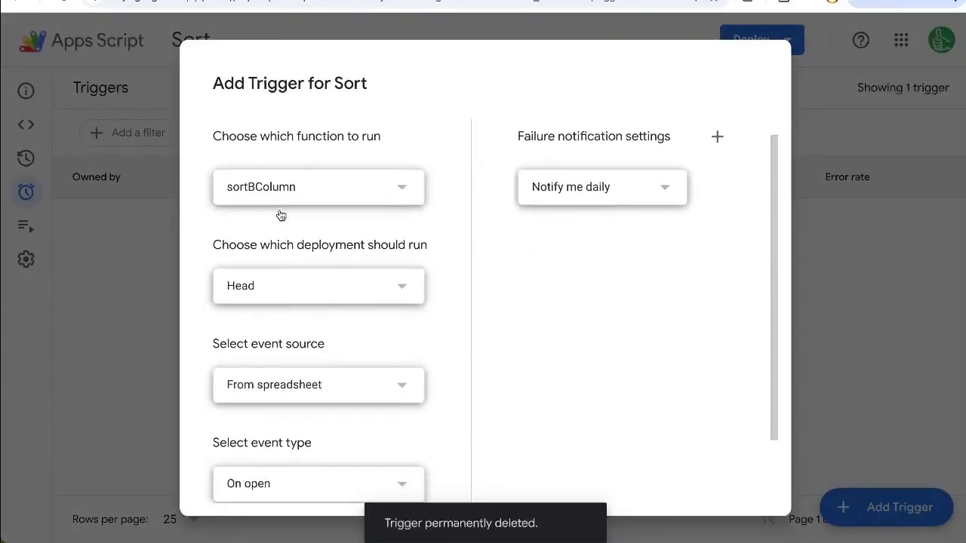
{"action": "scroll", "coordinate": [272, 287], "scroll_direction": "down", "scroll_amount": 2}
{"action": "left_click", "coordinate": [258, 321]}
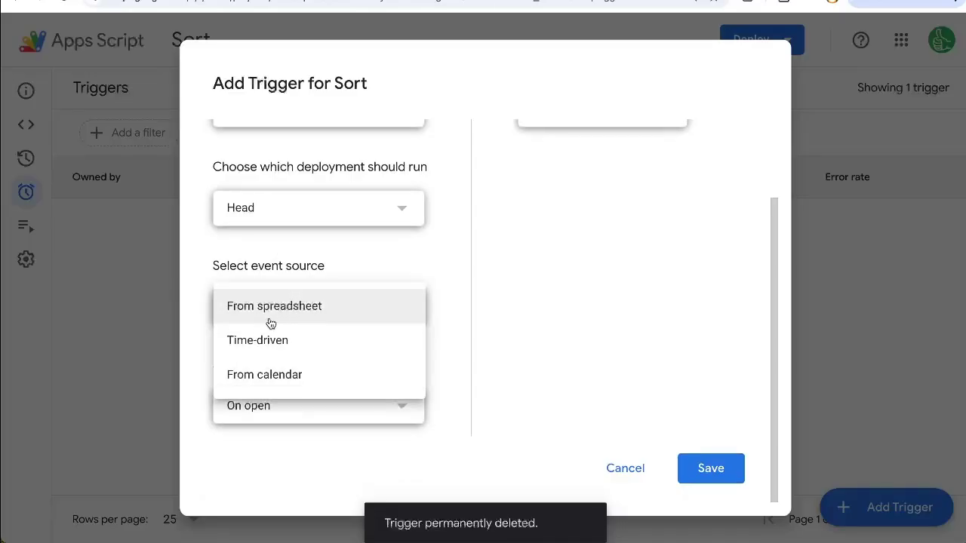
{"action": "left_click", "coordinate": [320, 350]}
{"action": "scroll", "coordinate": [310, 350], "scroll_direction": "down", "scroll_amount": 1}
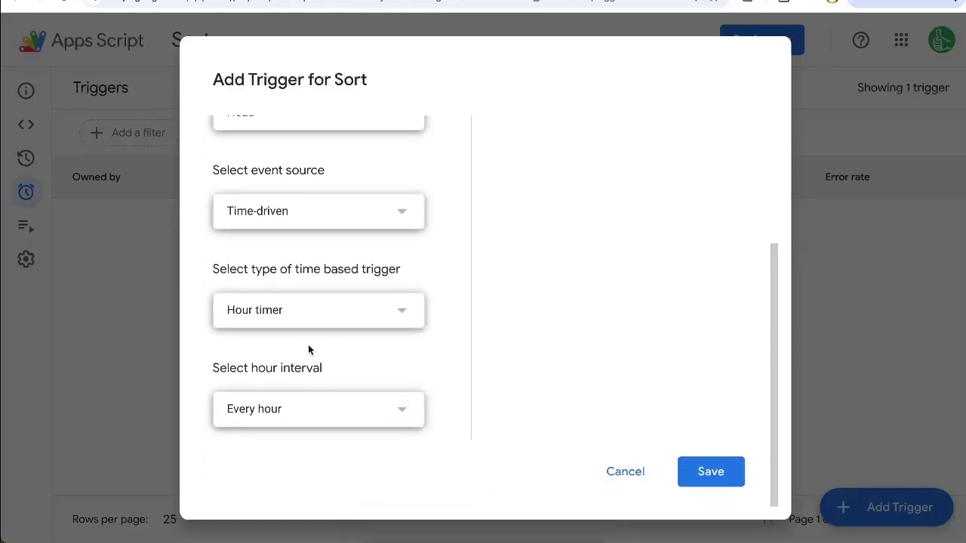
{"action": "left_click", "coordinate": [234, 310]}
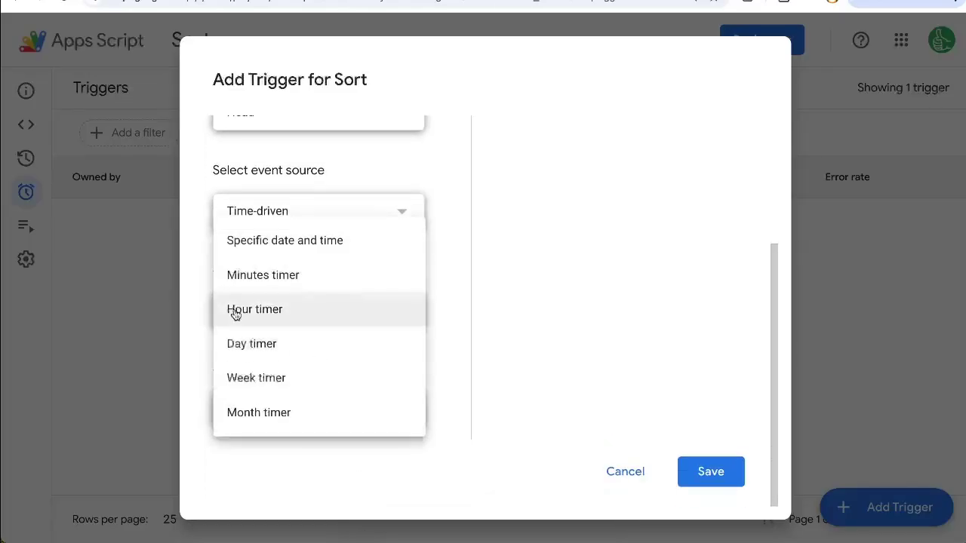
{"action": "left_click", "coordinate": [262, 345]}
- Set the daily trigger's run time to 4am to 5am and save it
{"action": "scroll", "coordinate": [367, 333], "scroll_direction": "down", "scroll_amount": 1}
{"action": "left_click", "coordinate": [271, 409]}
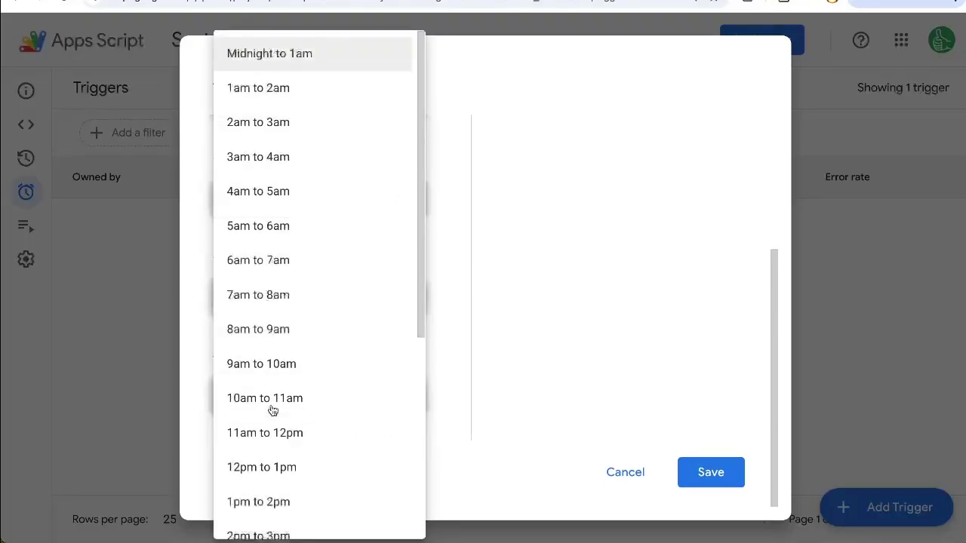
{"action": "scroll", "coordinate": [272, 410], "scroll_direction": "down", "scroll_amount": 5}
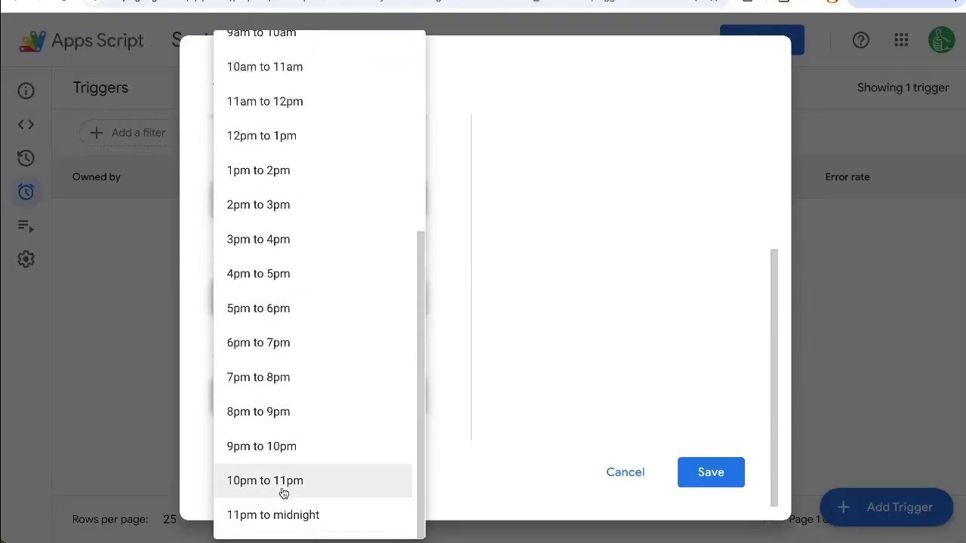
{"action": "left_click", "coordinate": [283, 493]}
{"action": "left_click", "coordinate": [310, 415]}
{"action": "scroll", "coordinate": [309, 281], "scroll_direction": "up", "scroll_amount": 5}
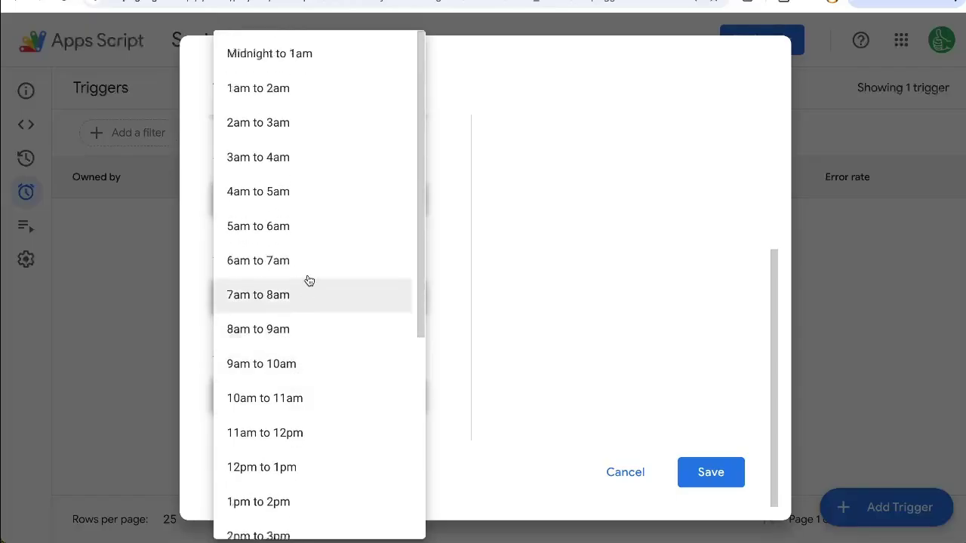
{"action": "left_click", "coordinate": [313, 198]}
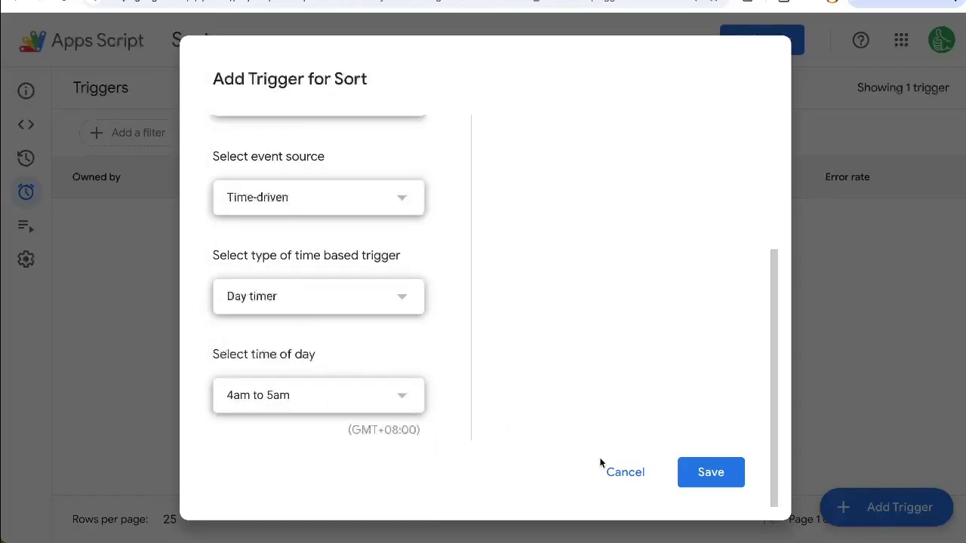
{"action": "left_click", "coordinate": [707, 482]}
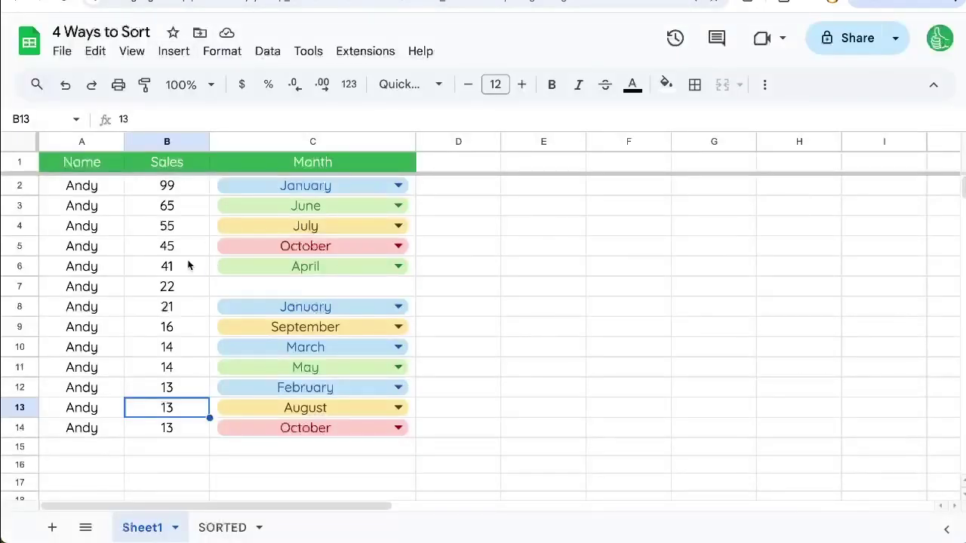
- Copy April from C6 into the empty month cell C7 beside the 22 sale
{"action": "left_click", "coordinate": [330, 289]}
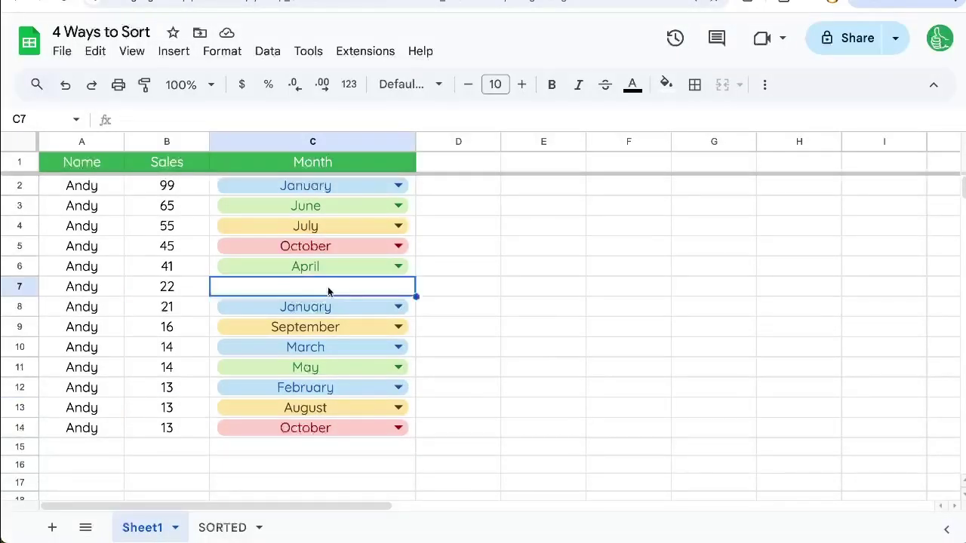
{"action": "key", "text": "Up"}
{"action": "key", "text": "ctrl+c"}
{"action": "key", "text": "Down"}
{"action": "key", "text": "ctrl+v"}
{"action": "left_click", "coordinate": [167, 287]}
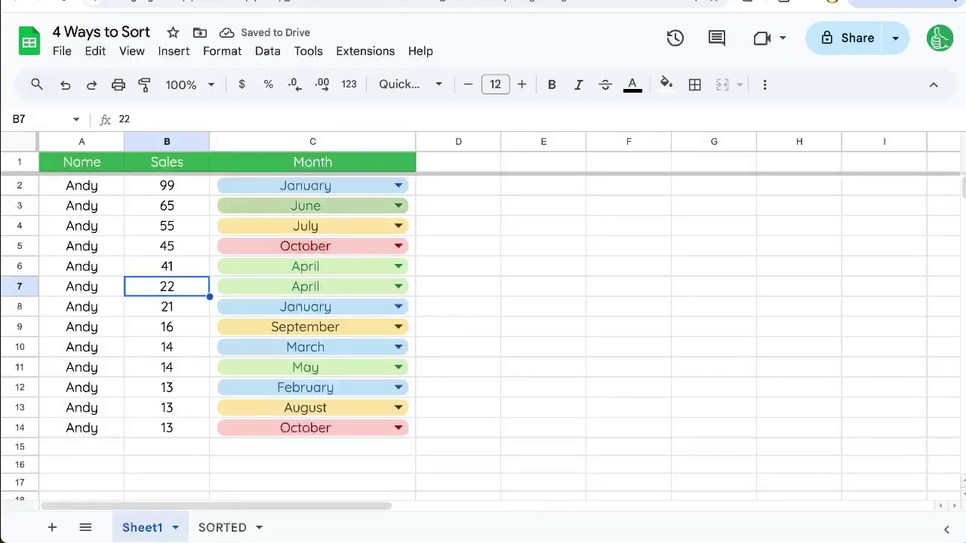
- Permanently delete the time-based sortBColumn trigger in Apps Script
{"action": "left_click", "coordinate": [304, 0]}
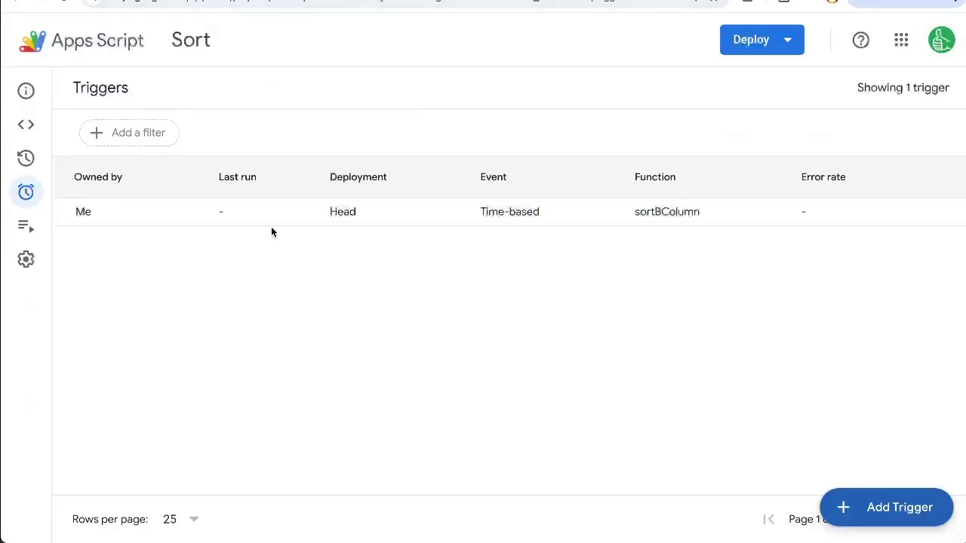
{"action": "left_click", "coordinate": [750, 212]}
{"action": "left_click", "coordinate": [937, 213]}
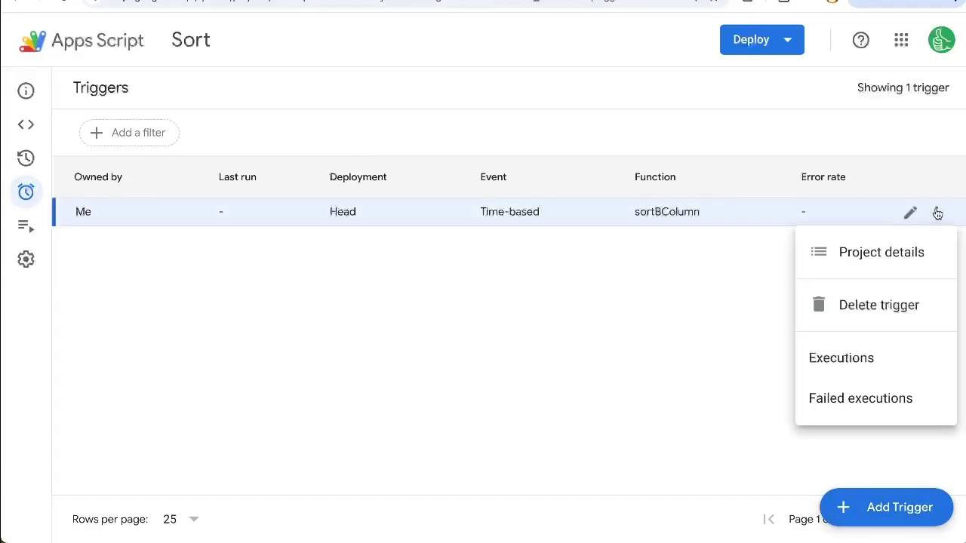
{"action": "left_click", "coordinate": [835, 304]}
{"action": "left_click", "coordinate": [536, 352]}
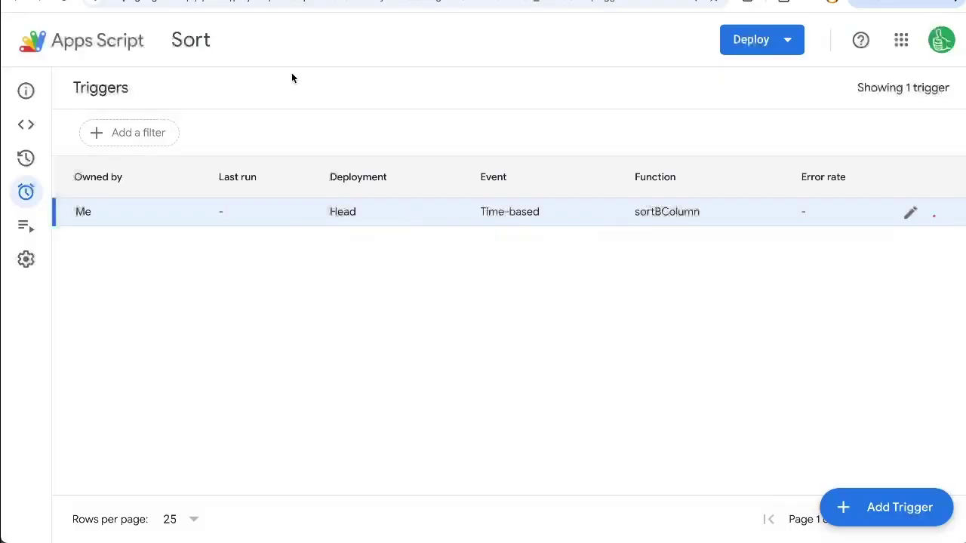